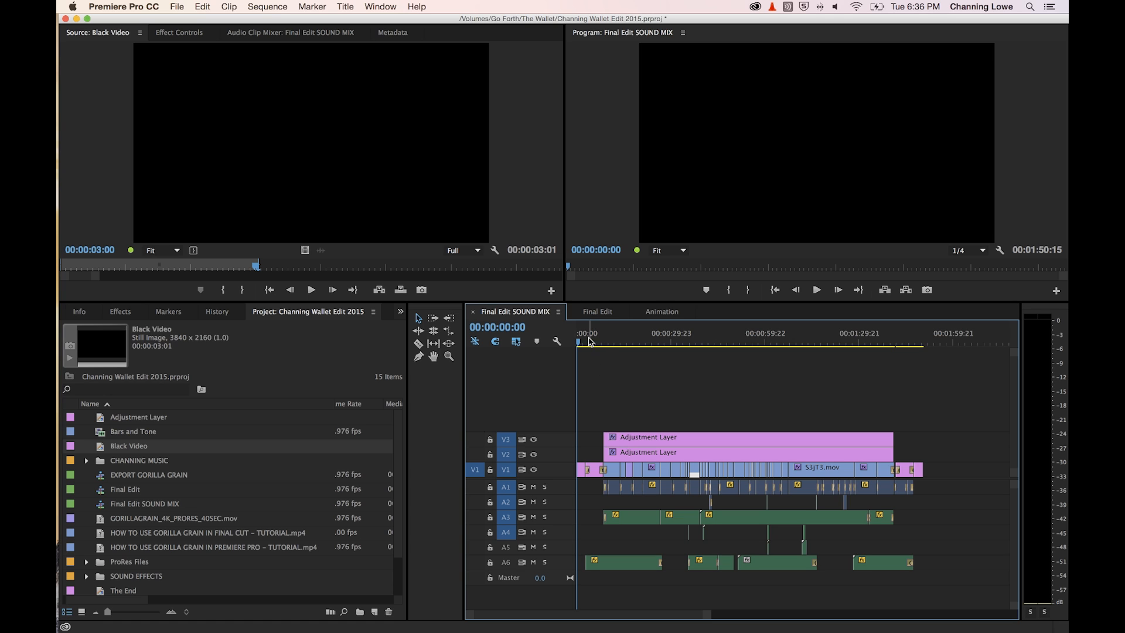
- Look through the Final Edit and Animation sequences, then return to the start of the Final Edit SOUND MIX sequence
click(593, 344)
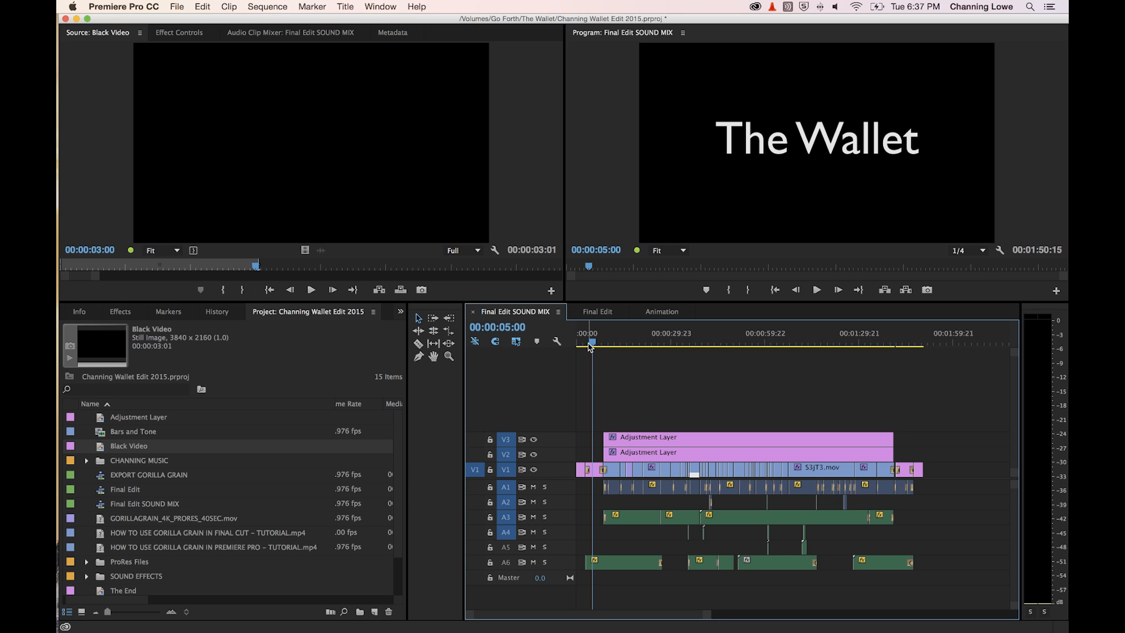
click(595, 312)
click(648, 312)
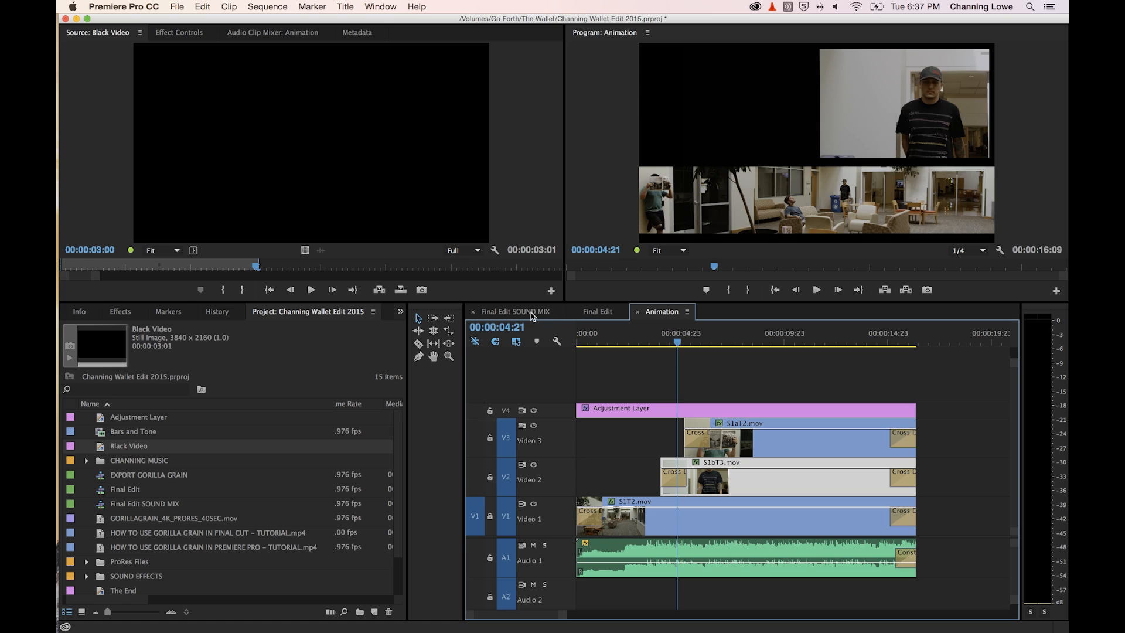
click(532, 313)
click(588, 344)
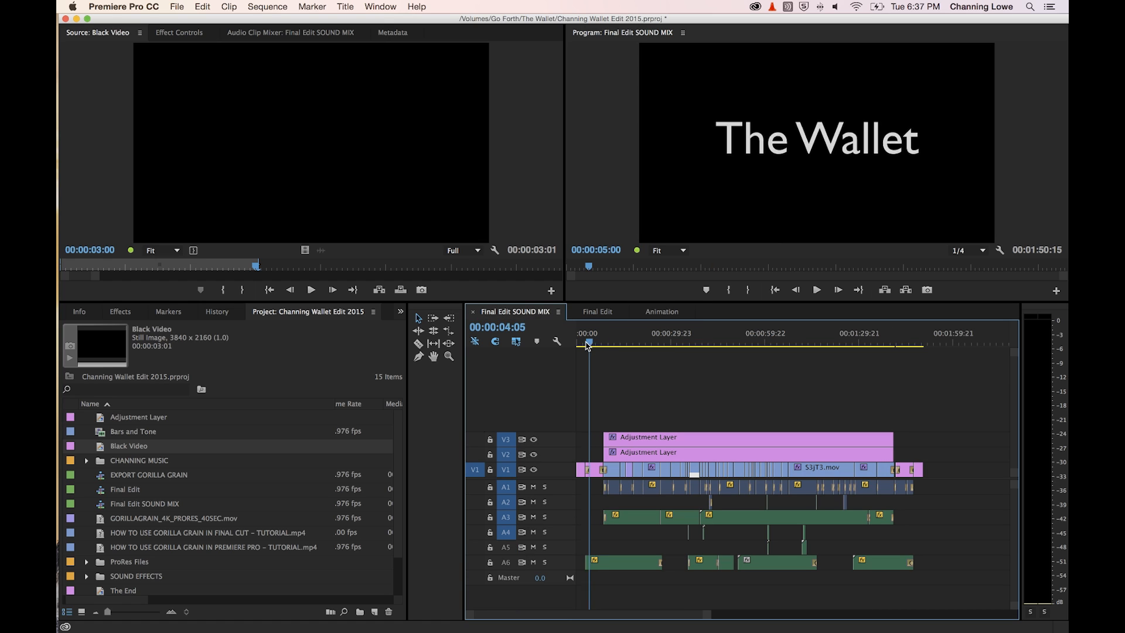
drag(587, 345, 577, 348)
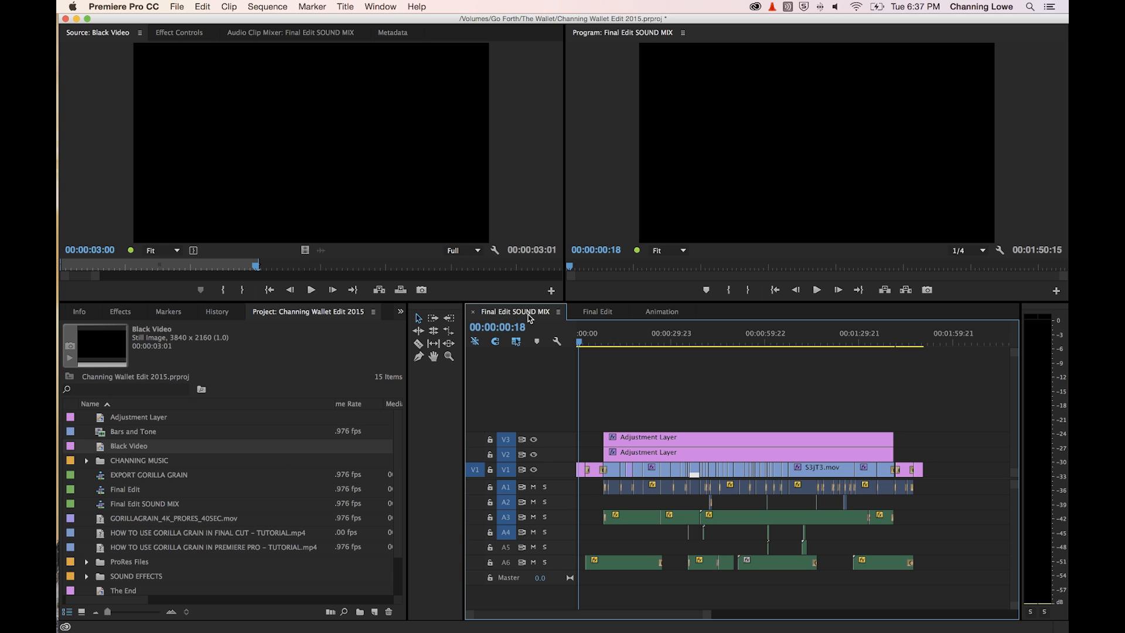
- Close the Final Edit SOUND MIX sequence and reopen it from the project bin
click(136, 507)
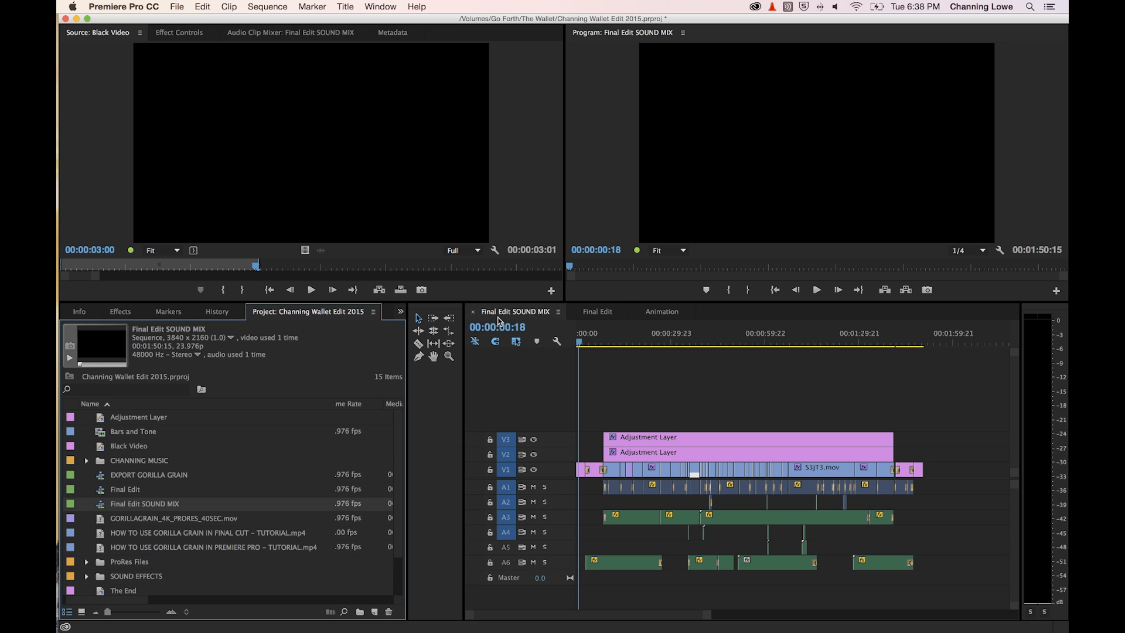
click(473, 311)
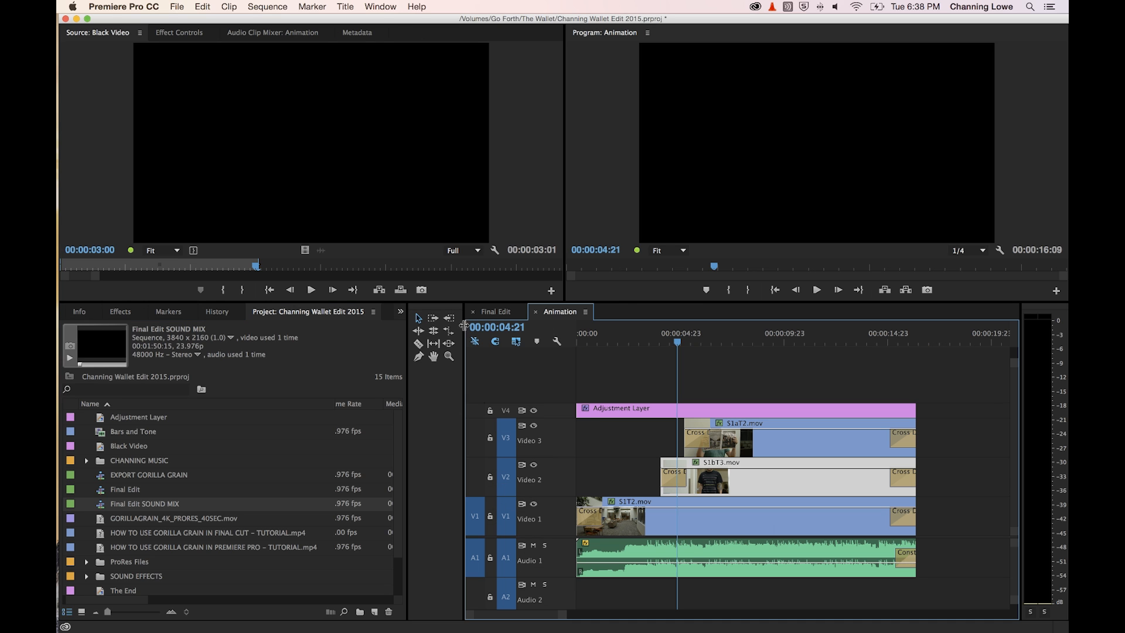
double_click(105, 503)
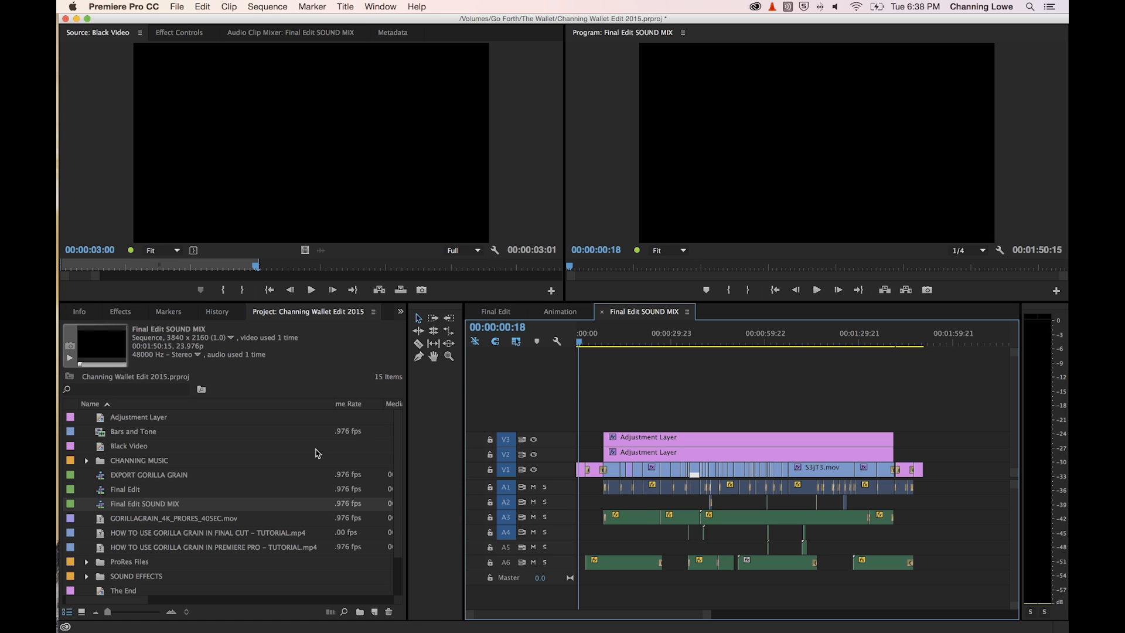
- Check the frame size of the Final Edit SOUND MIX sequence and whether the project's Preview Area is enabled
click(121, 505)
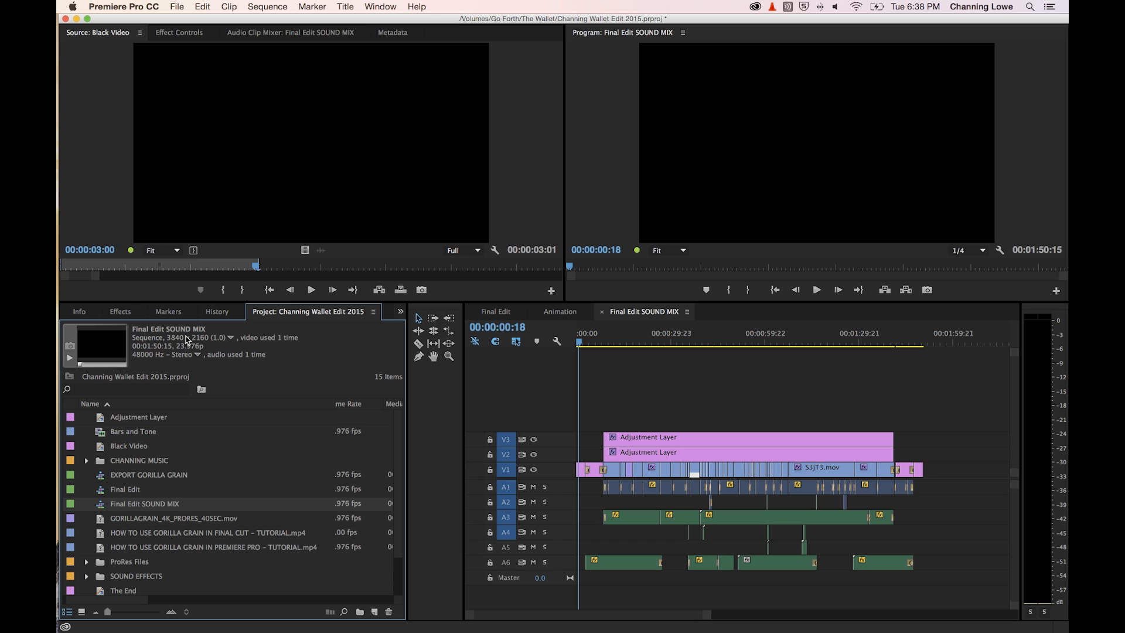
click(375, 312)
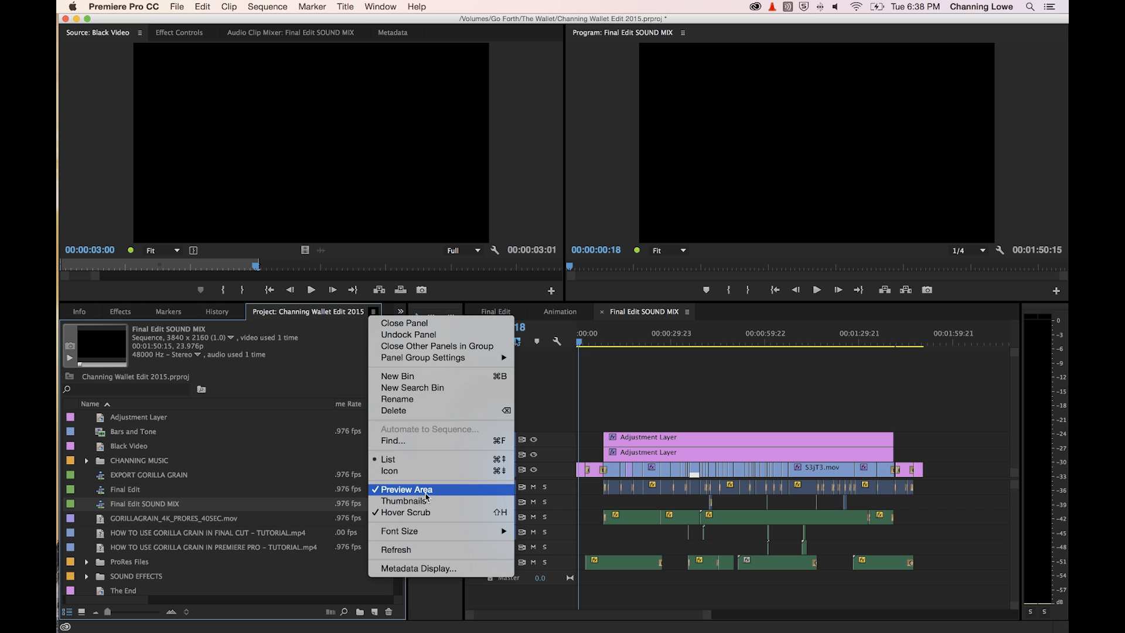
click(245, 366)
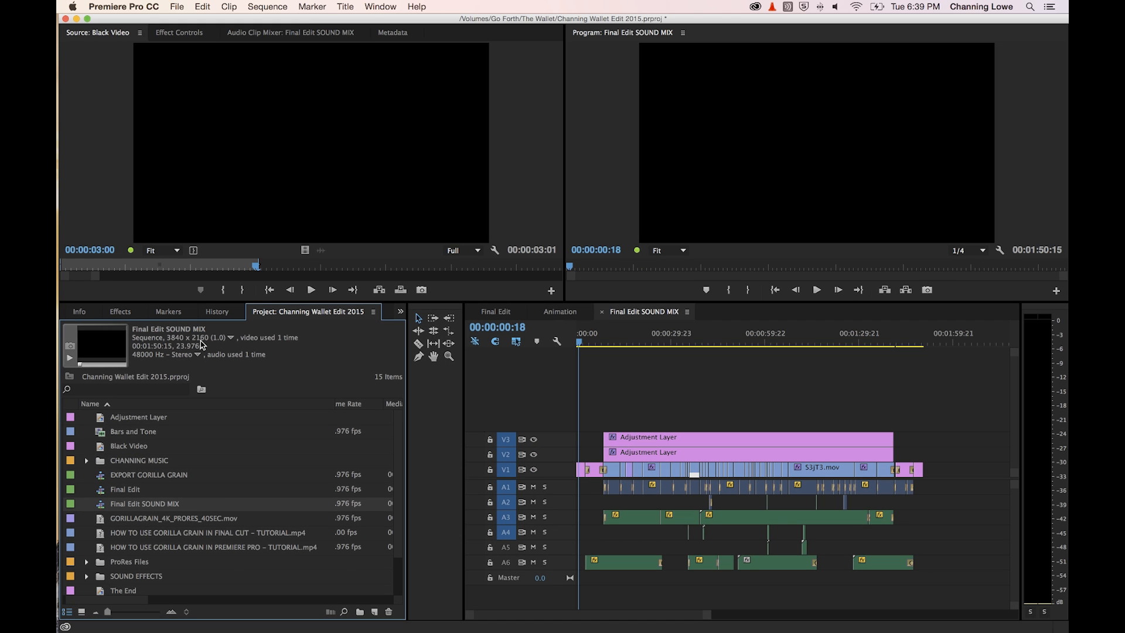
- Switch to Calculator, divide 3840 by 2160 to work out the sequence's aspect ratio, and quit it
drag(262, 408, 431, 364)
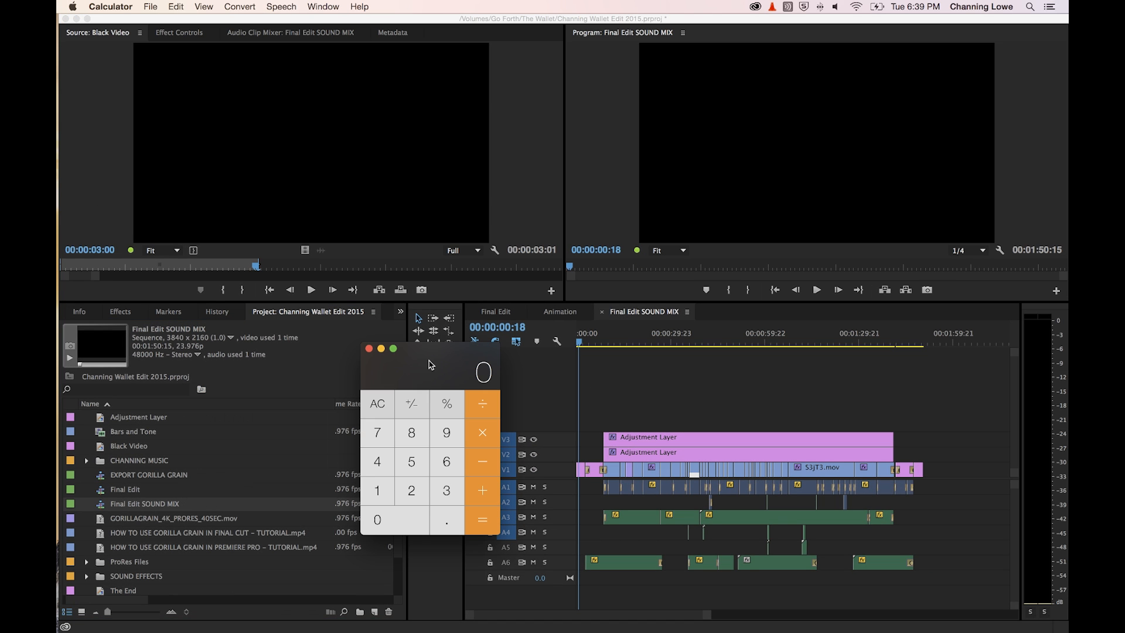
text(3840)
text(2160)
key(Return)
drag(442, 374, 473, 327)
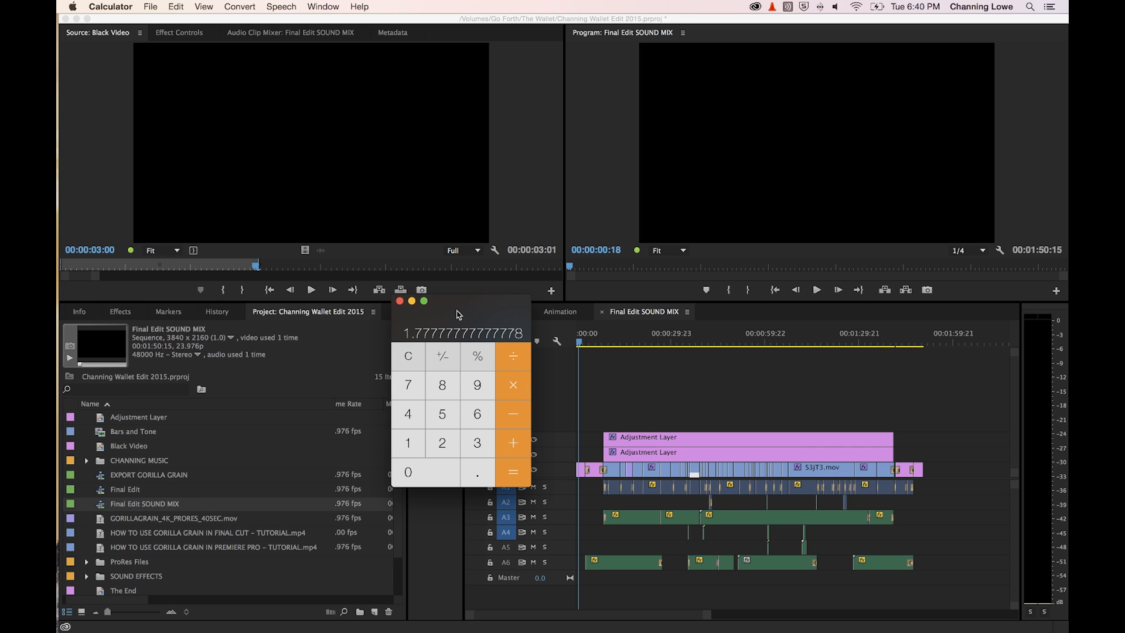
drag(462, 314, 463, 318)
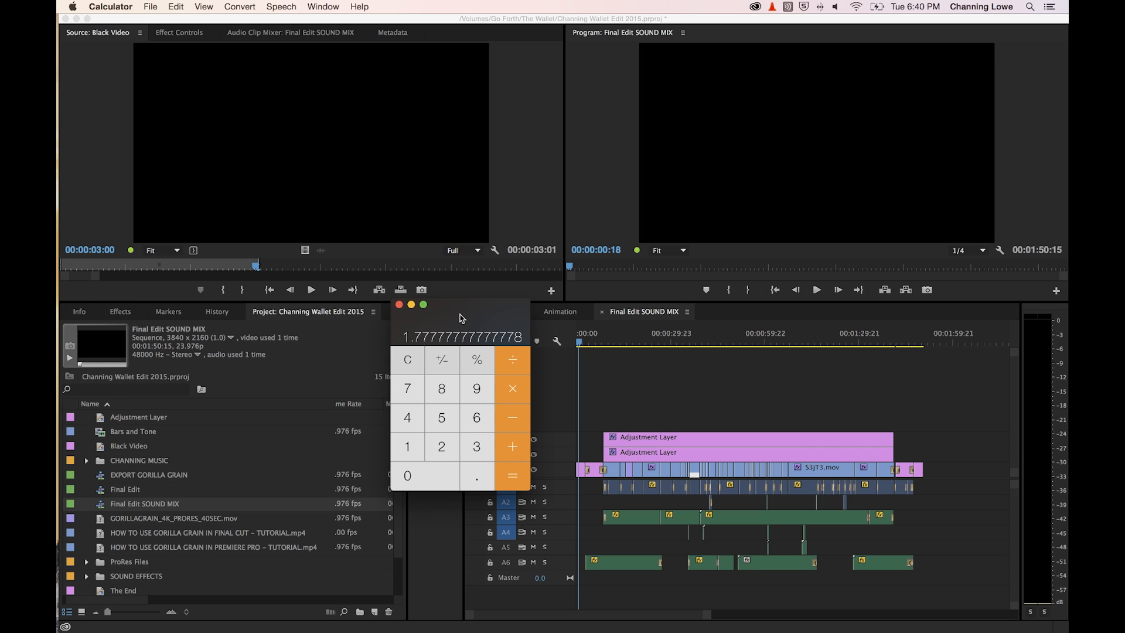
key(super+q)
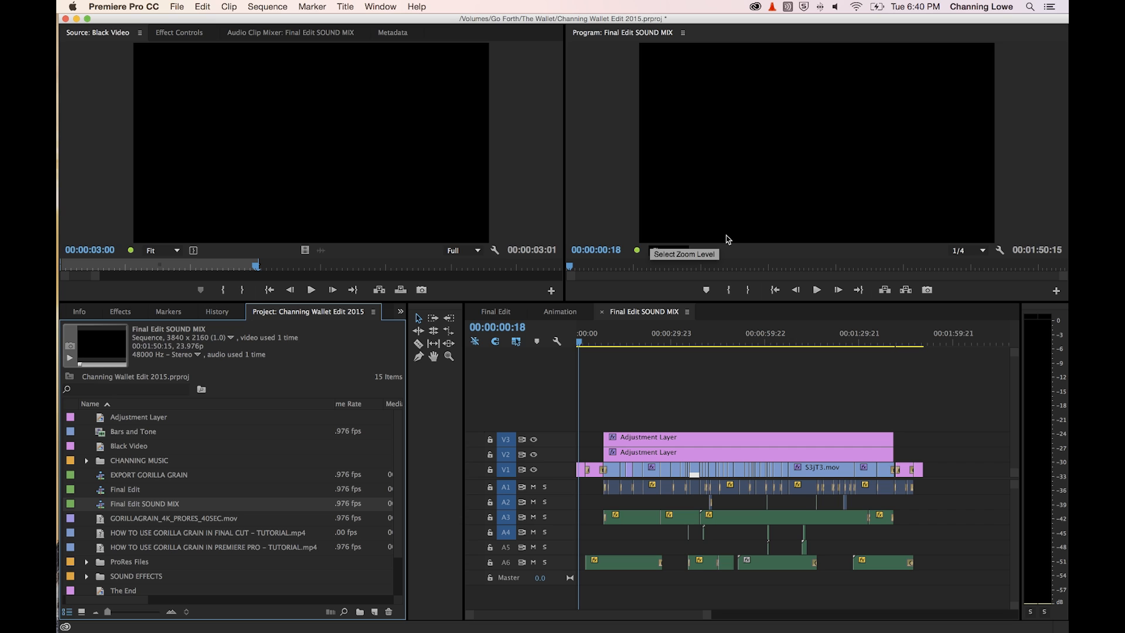
- Return the playhead to 00:00:00:00 and open the media export settings for the Final Edit SOUND MIX sequence
drag(579, 343, 572, 347)
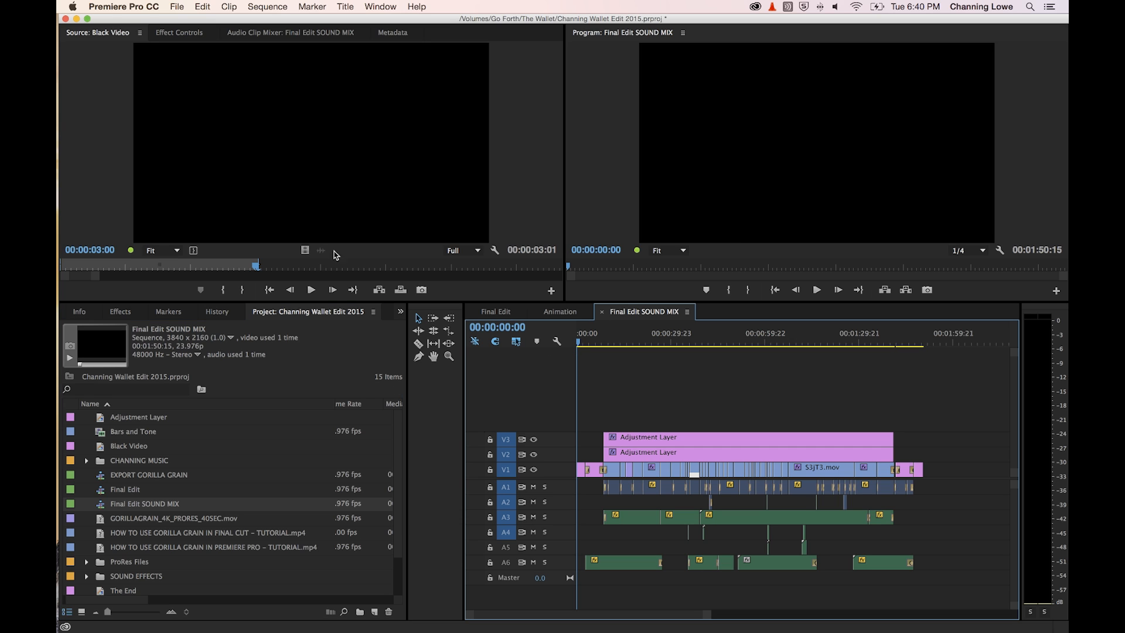
click(174, 6)
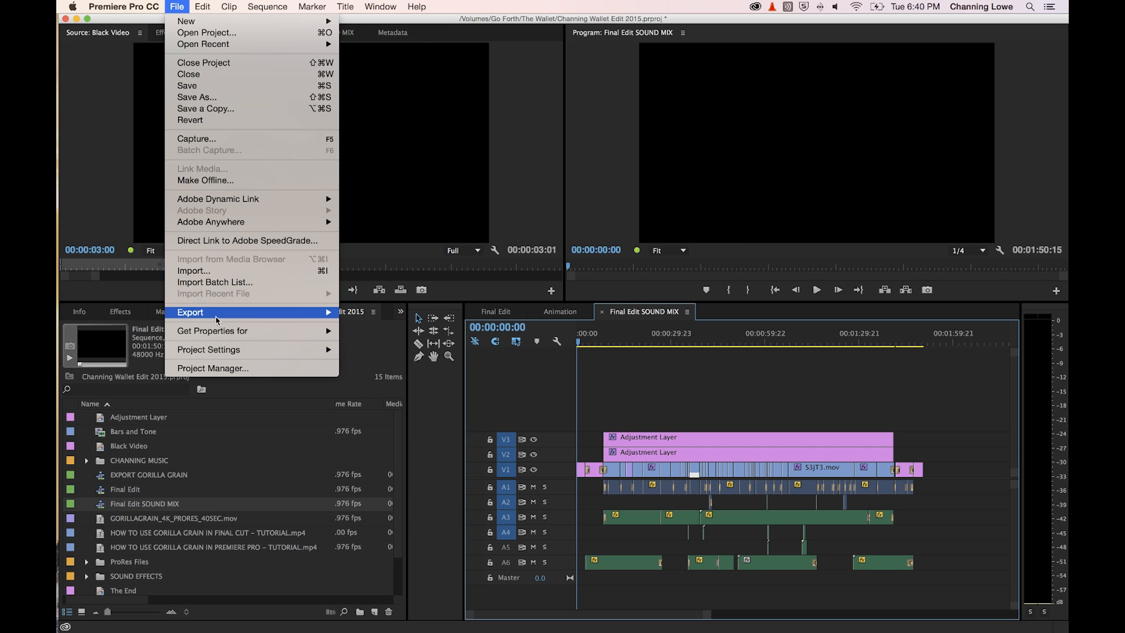
mouse_move(230, 319)
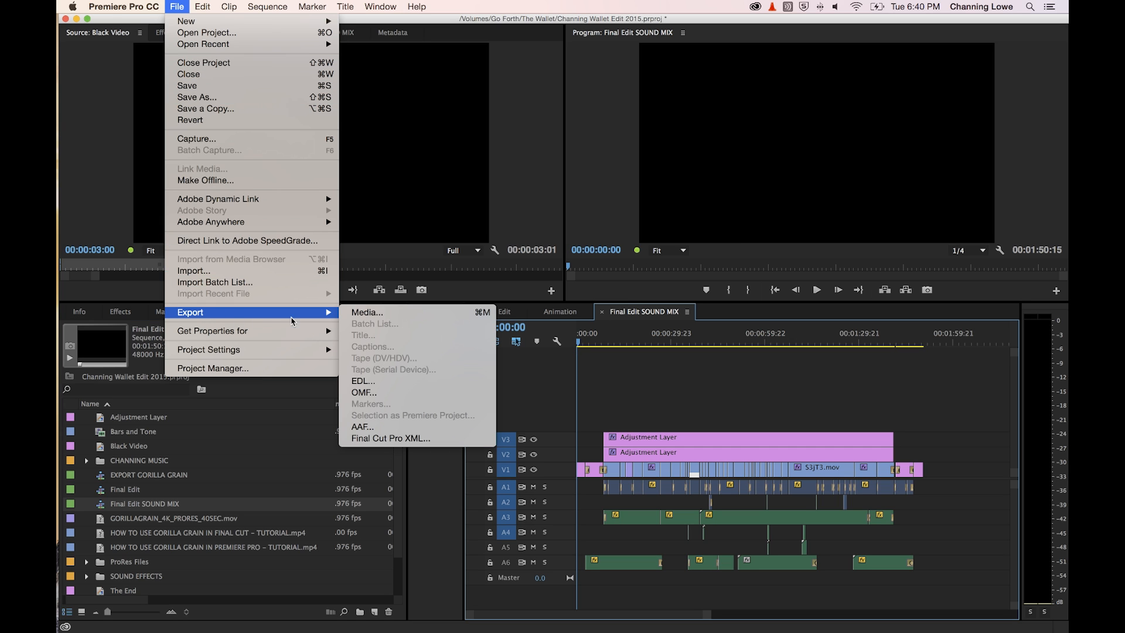
click(369, 318)
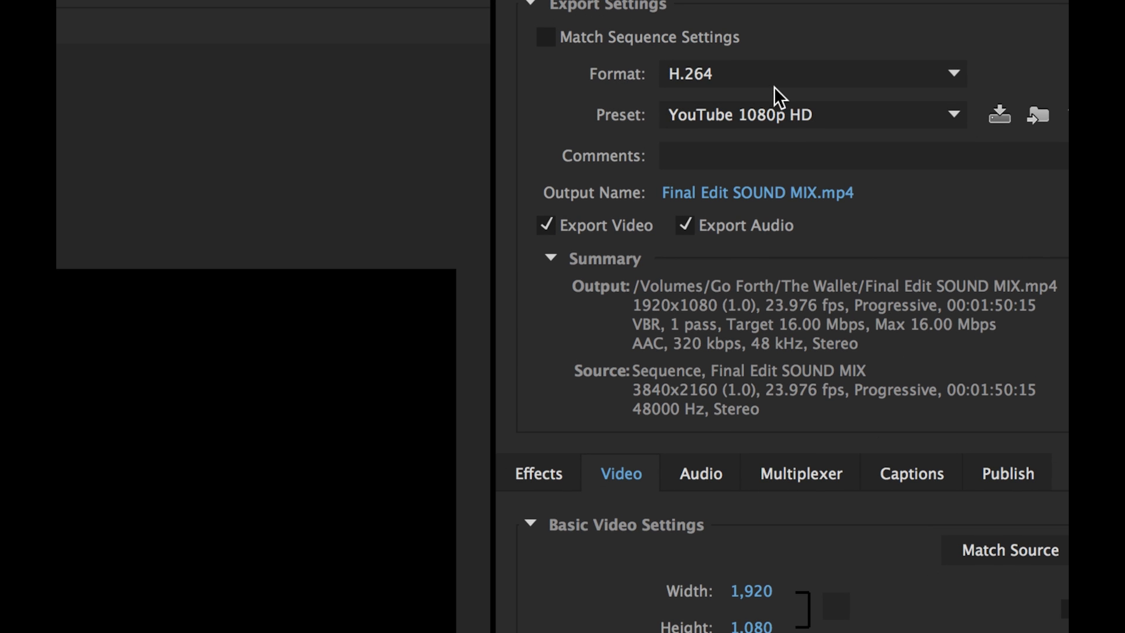
click(775, 87)
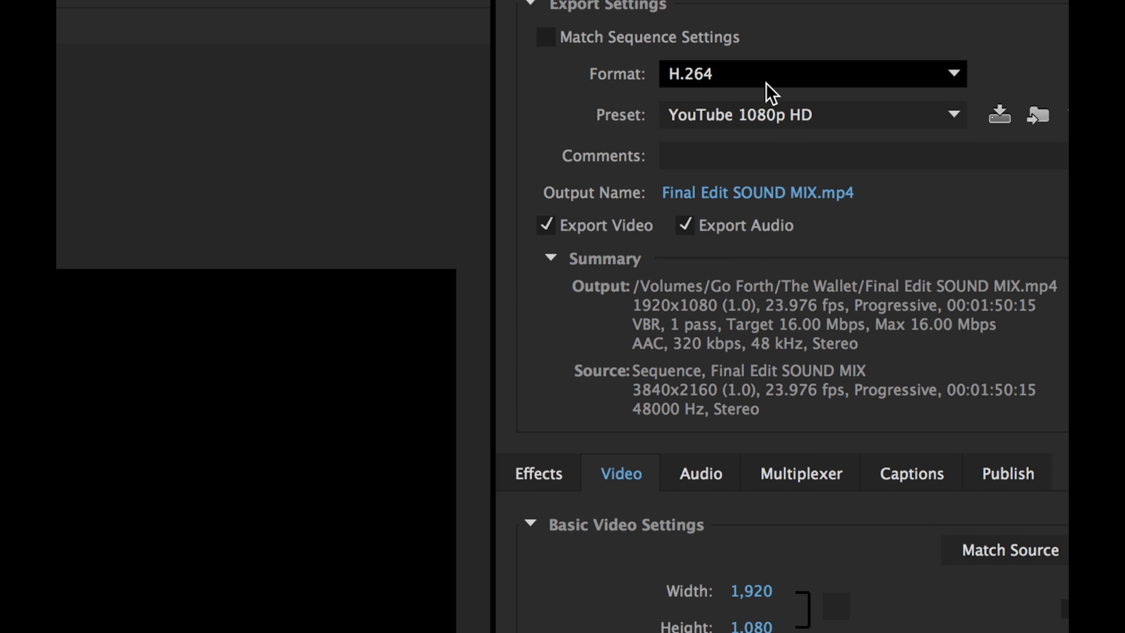
click(555, 36)
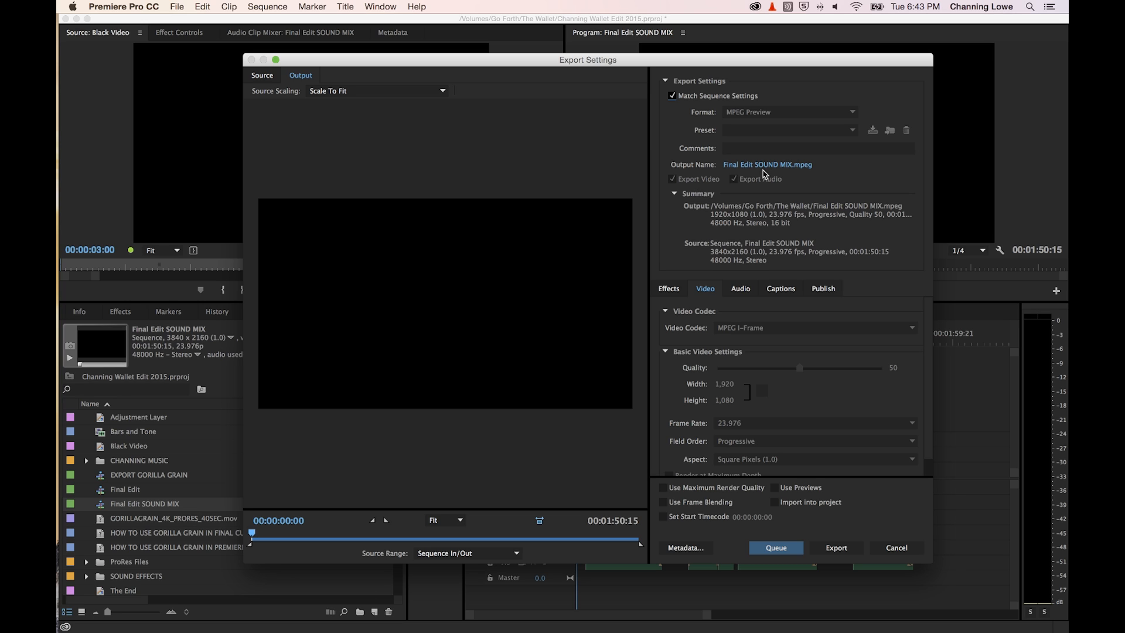
click(672, 96)
- Set the export format to H.264
click(748, 116)
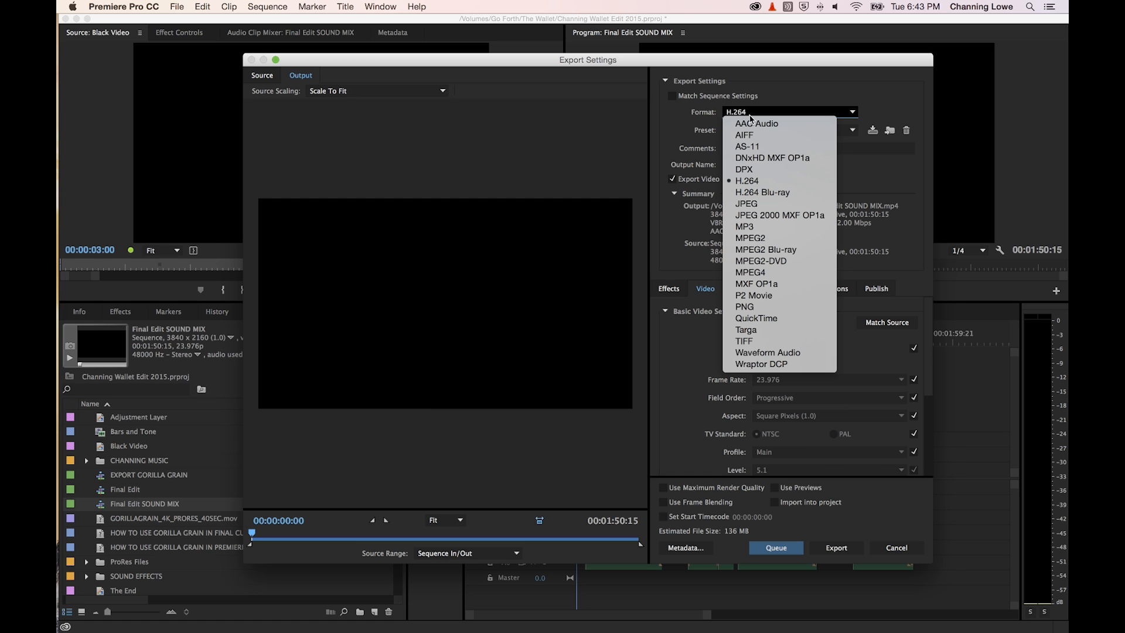
click(693, 123)
click(750, 122)
click(753, 182)
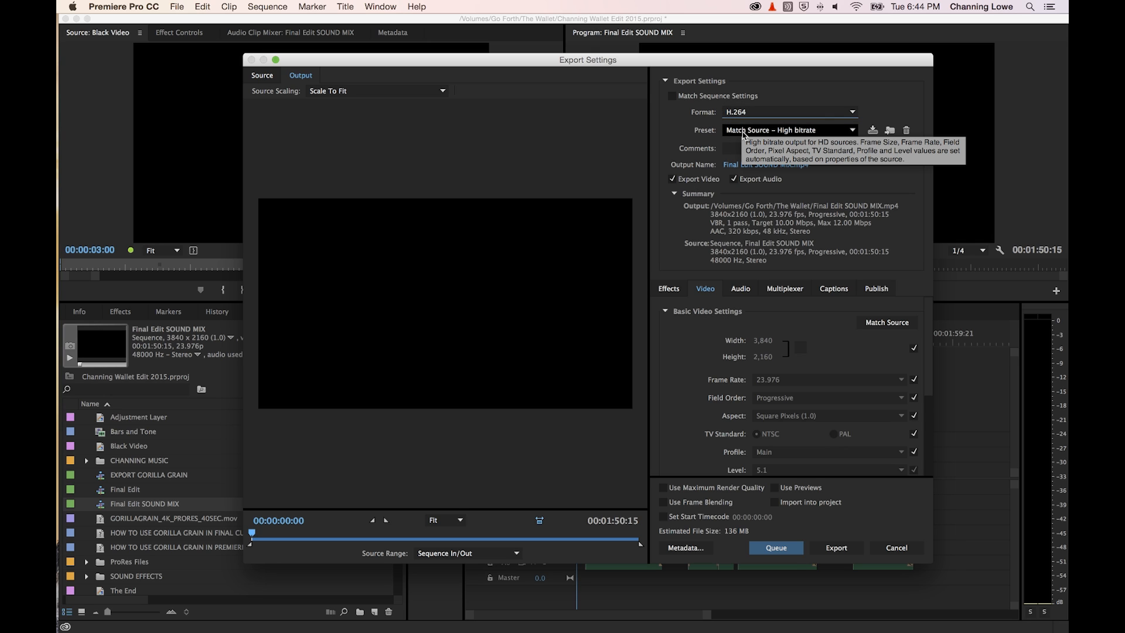
- Set the export preset to YouTube 1080p HD
scroll(743, 133, down, 1)
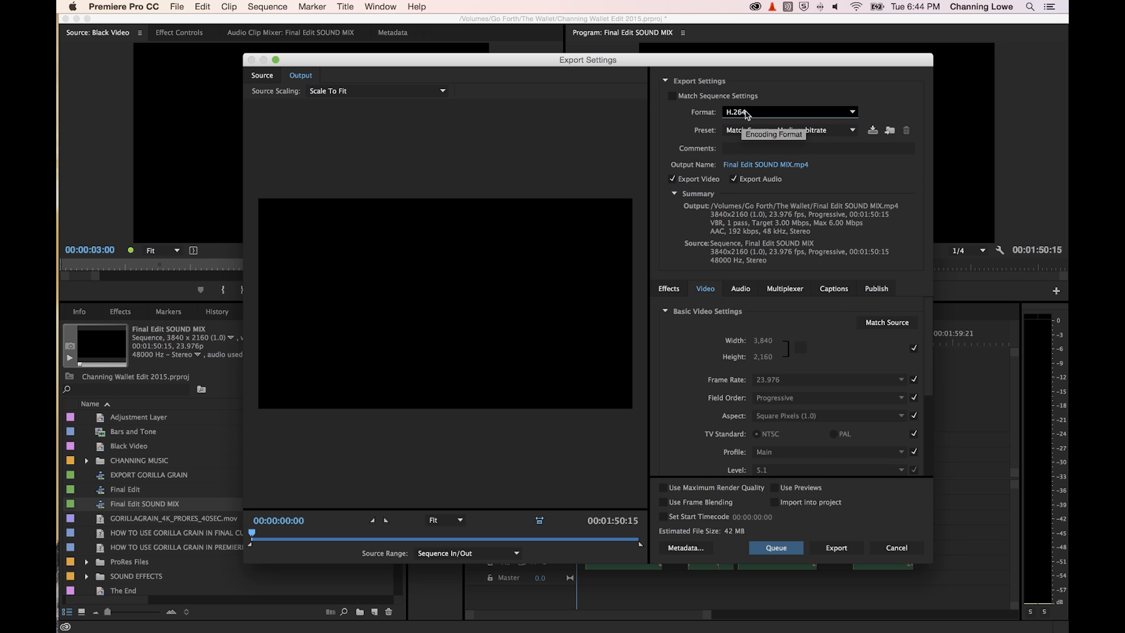
click(743, 130)
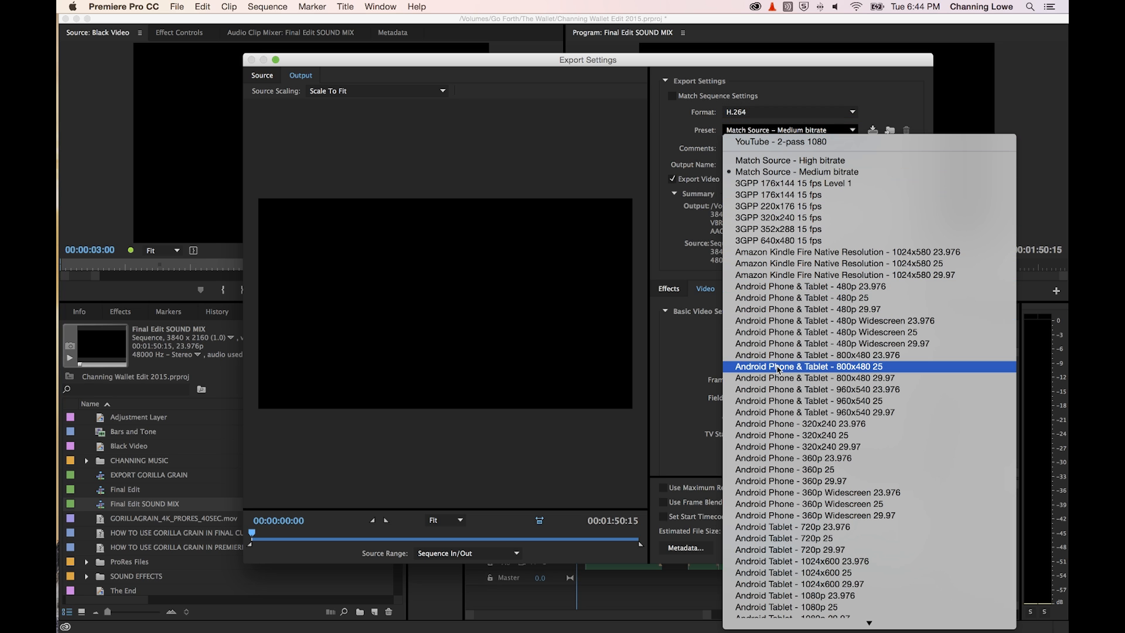
scroll(780, 580, down, 15)
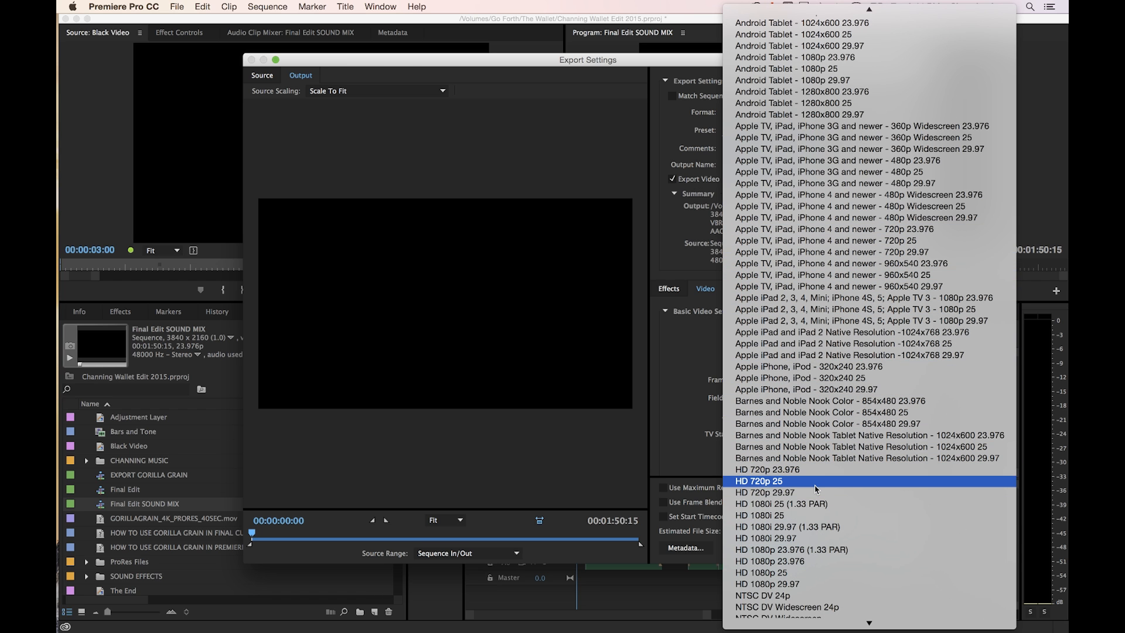
mouse_move(833, 631)
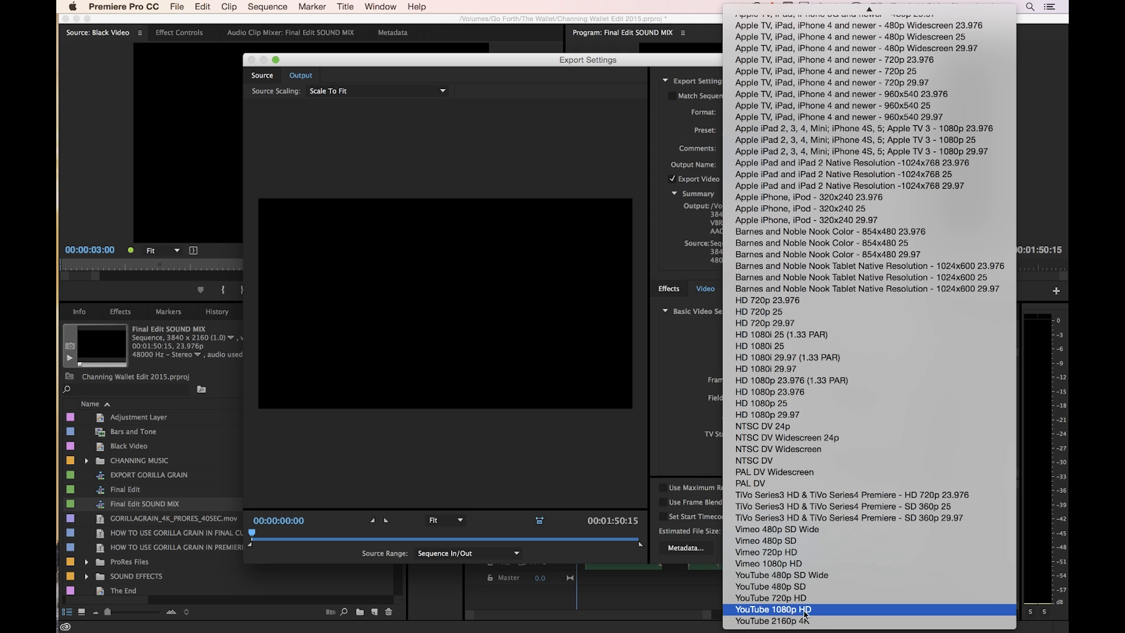
click(772, 610)
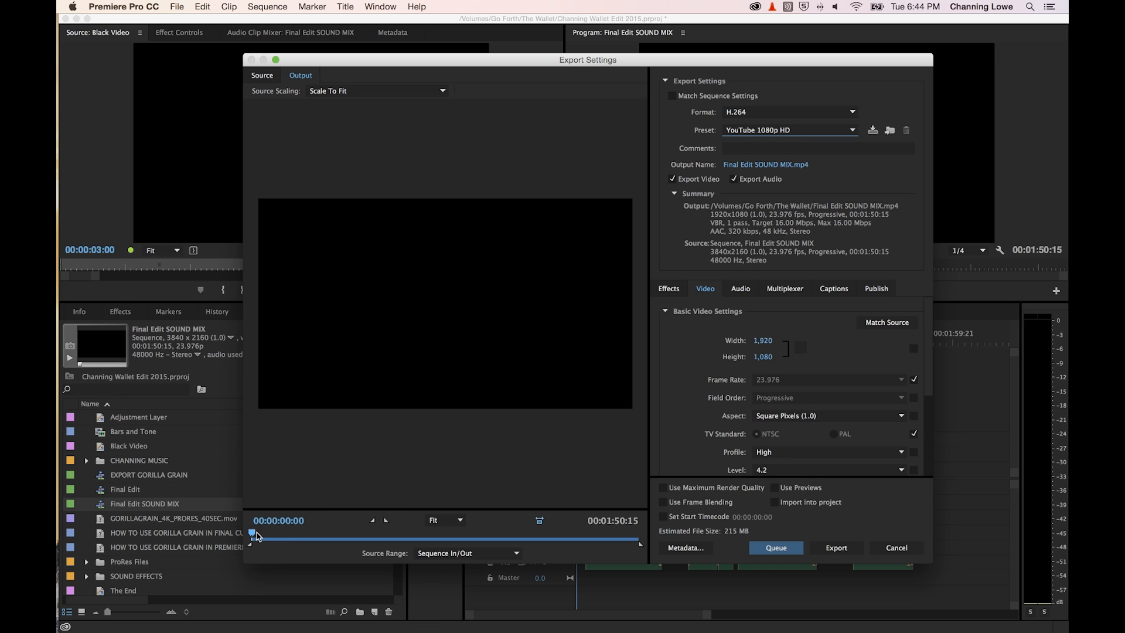
- Preview the export at 00:00:28:21 and look over the export effects options before returning to the video settings
drag(256, 536, 353, 538)
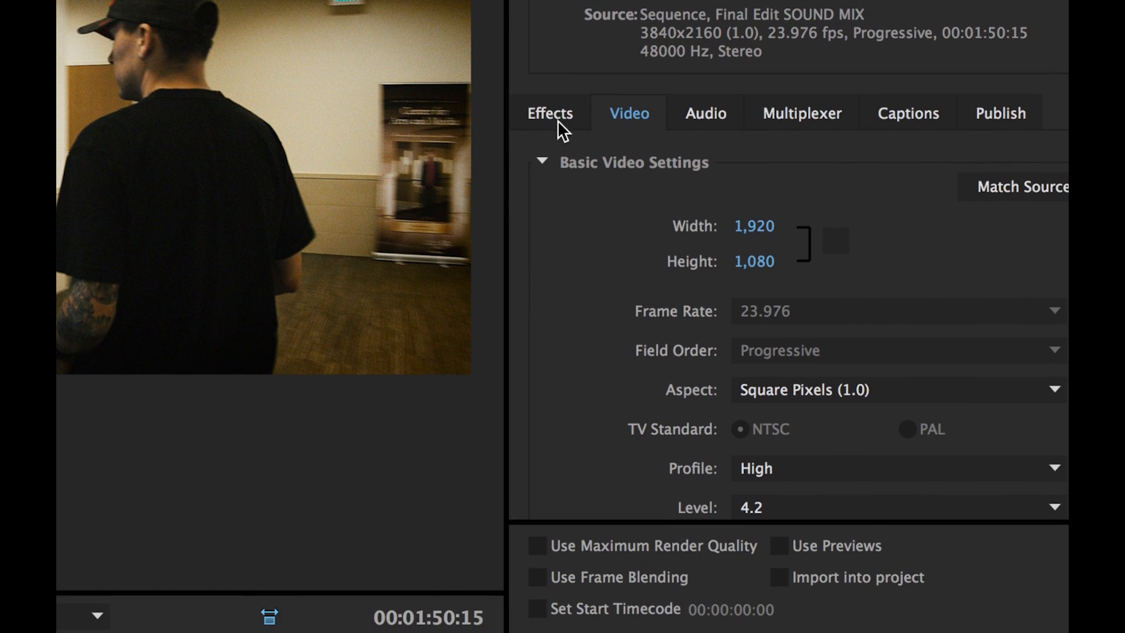
click(567, 120)
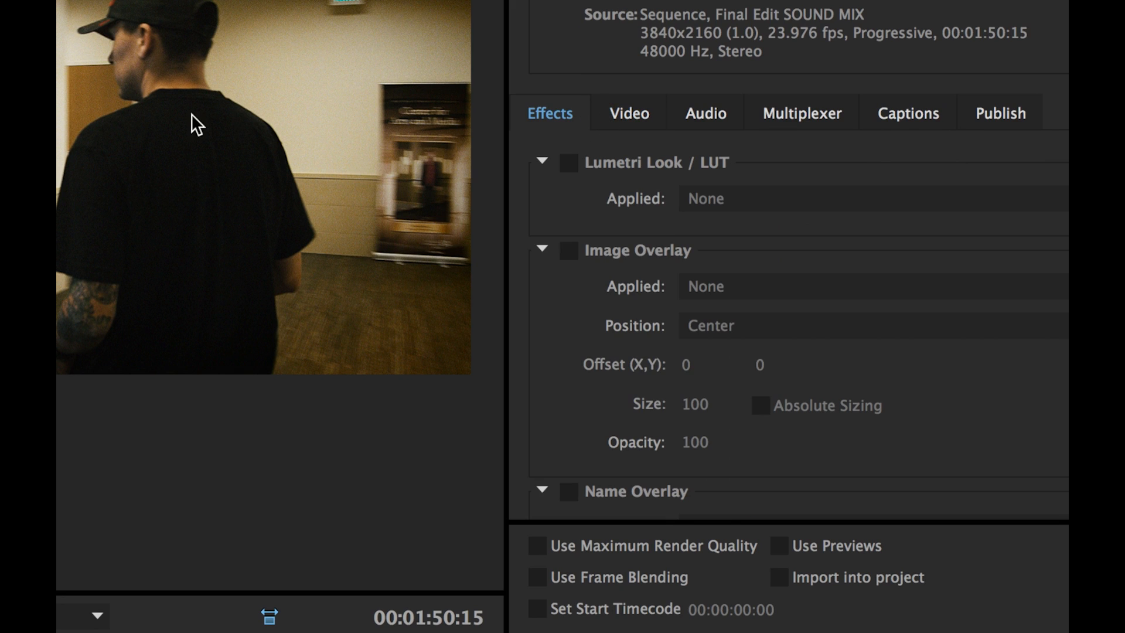
click(624, 120)
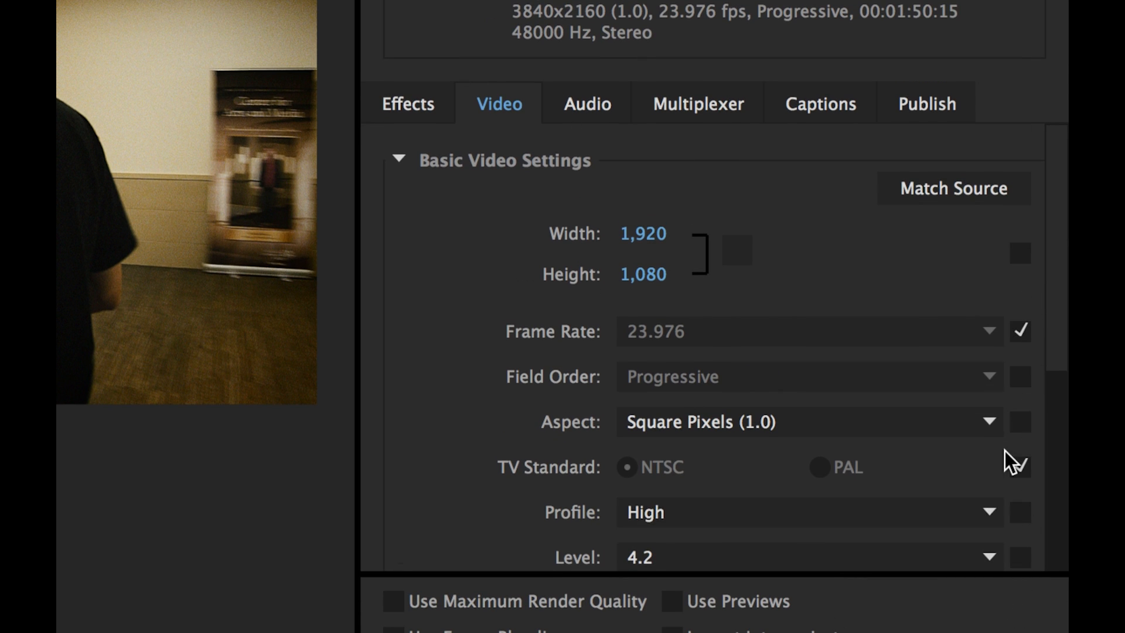
- Match the basic video settings to the source and review the bitrate settings below them
scroll(1004, 451, down, 5)
scroll(1004, 451, up, 3)
scroll(1004, 451, up, 2)
click(949, 193)
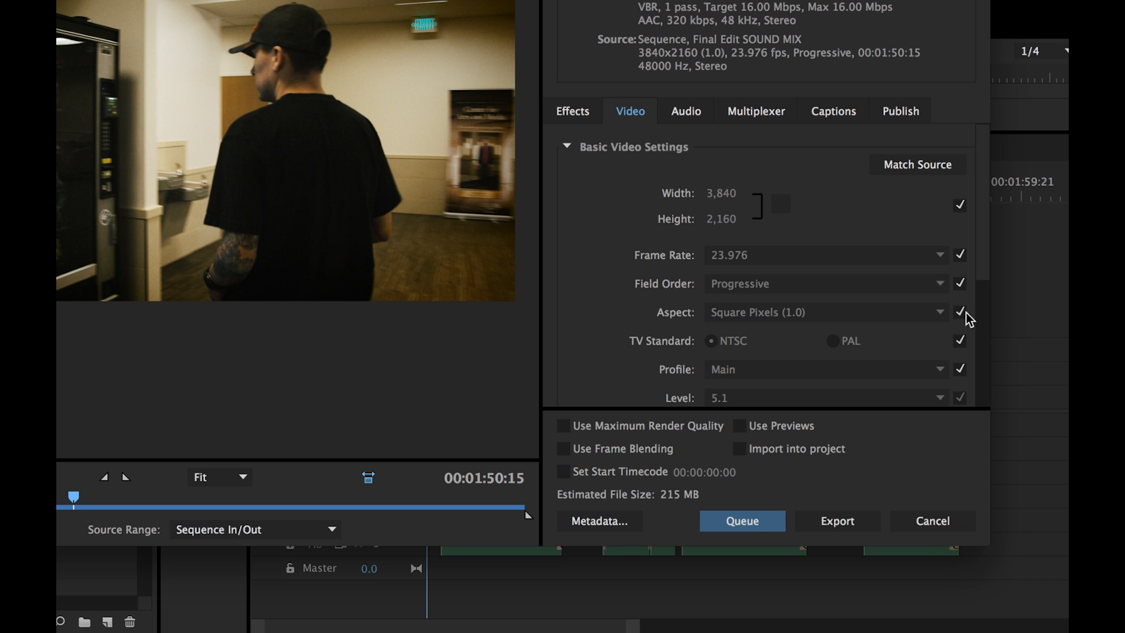
mouse_move(979, 234)
mouse_down()
mouse_move(982, 309)
mouse_move(983, 240)
mouse_up()
click(990, 282)
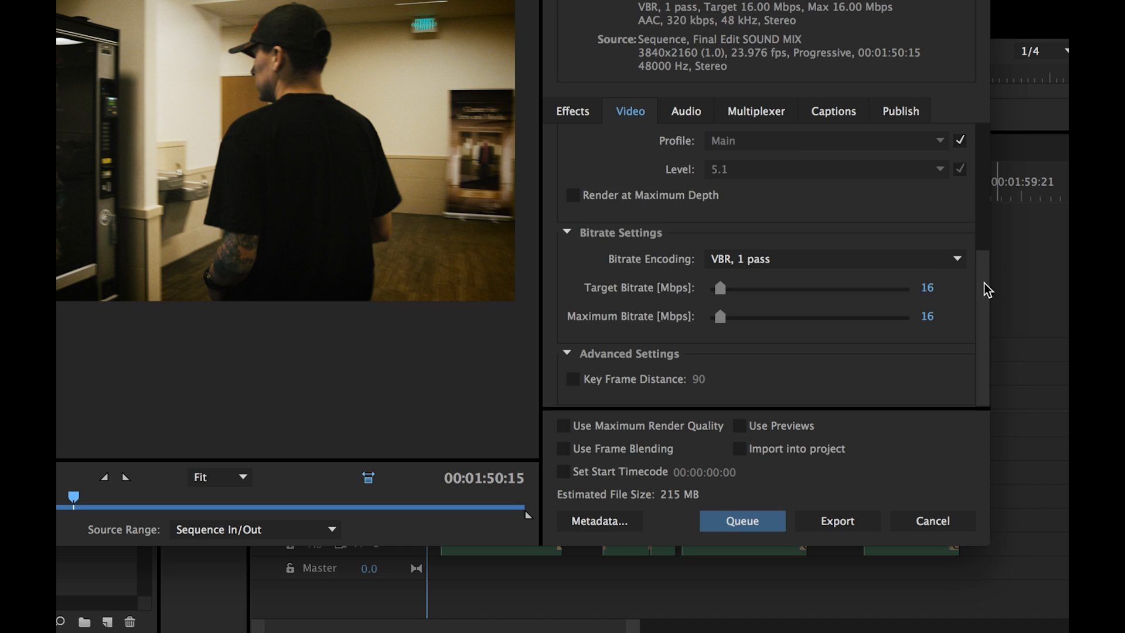
mouse_move(982, 280)
mouse_down()
mouse_move(987, 250)
mouse_move(985, 265)
mouse_up()
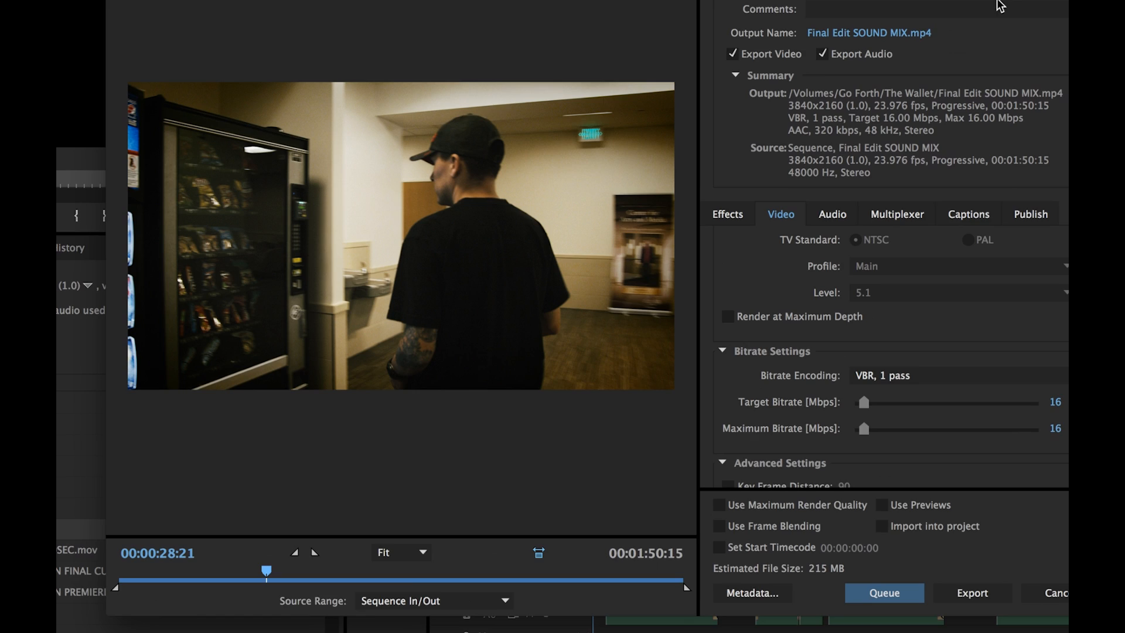
- Set the export preset back to YouTube 1080p HD and return to the basic video settings
click(914, 61)
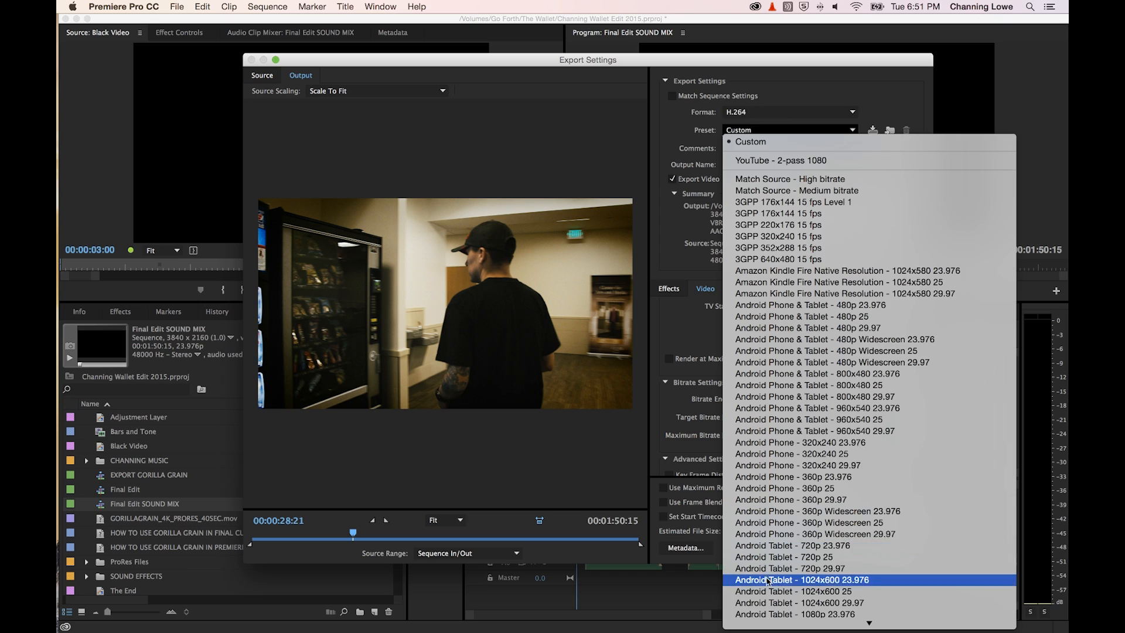
mouse_move(823, 629)
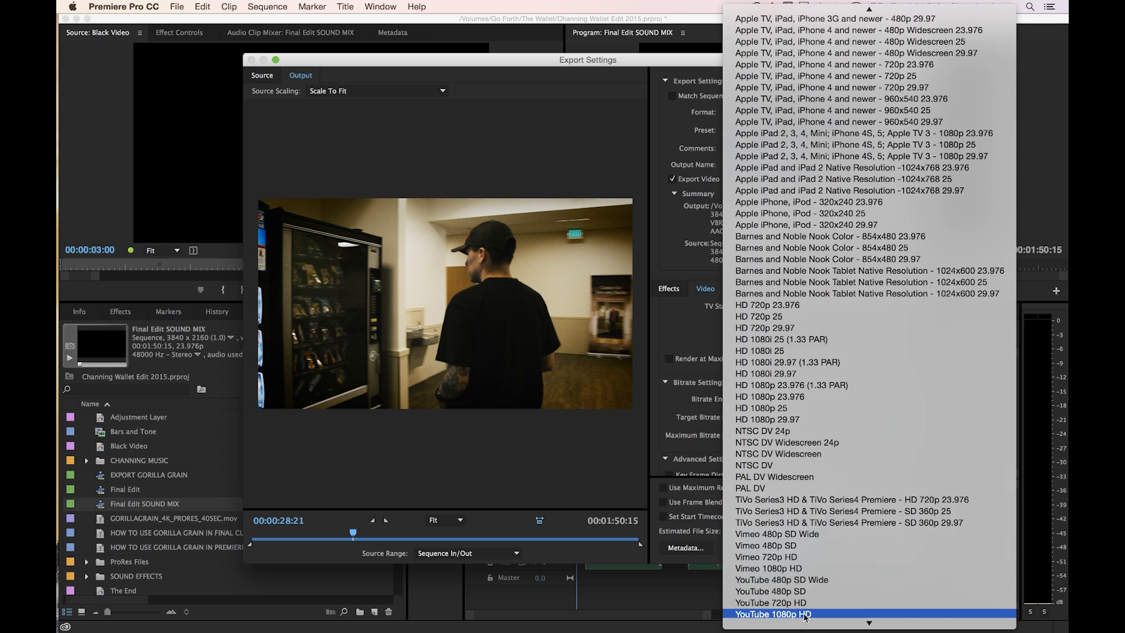
click(807, 613)
scroll(820, 317, up, 5)
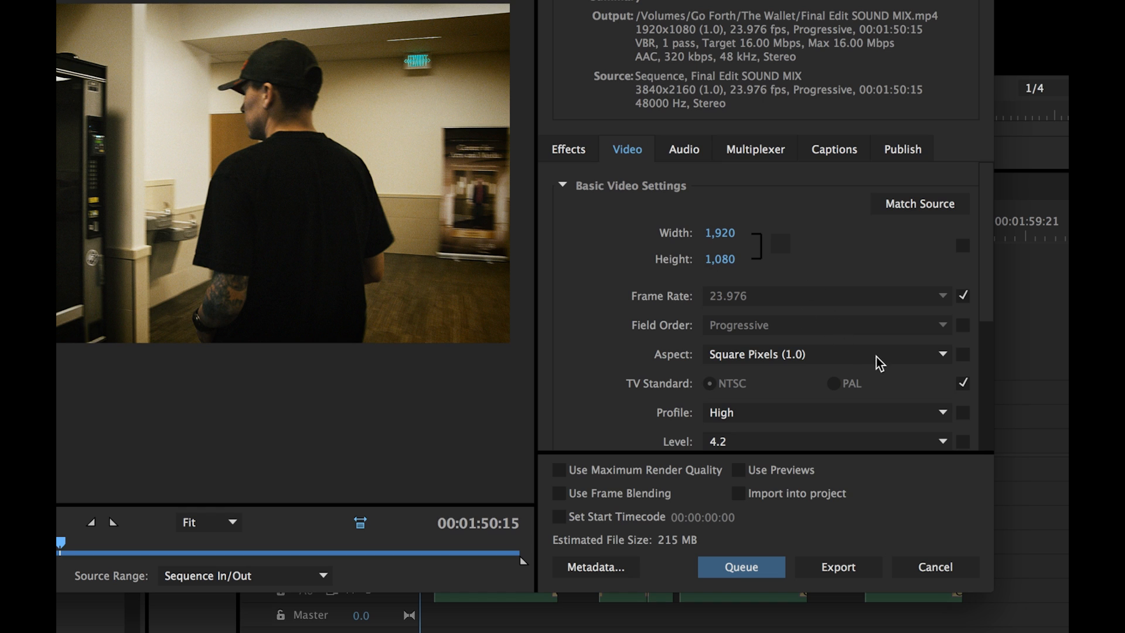
- Examine the pixel aspect, profile and level choices in the basic video settings without changing them
click(820, 355)
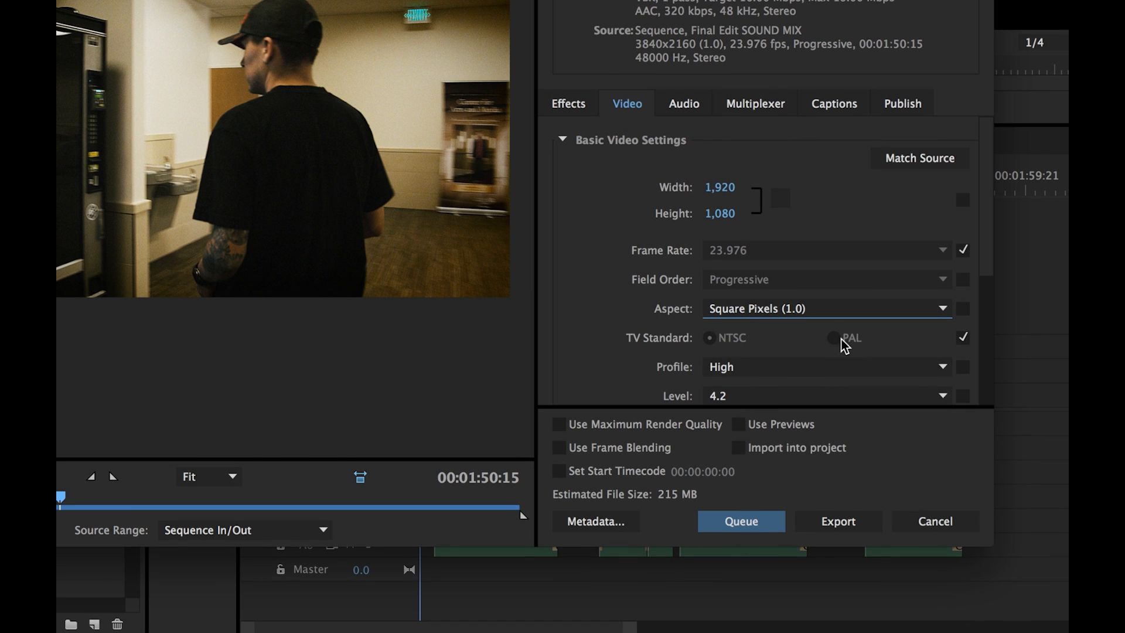
drag(983, 256, 984, 275)
scroll(978, 282, down, 3)
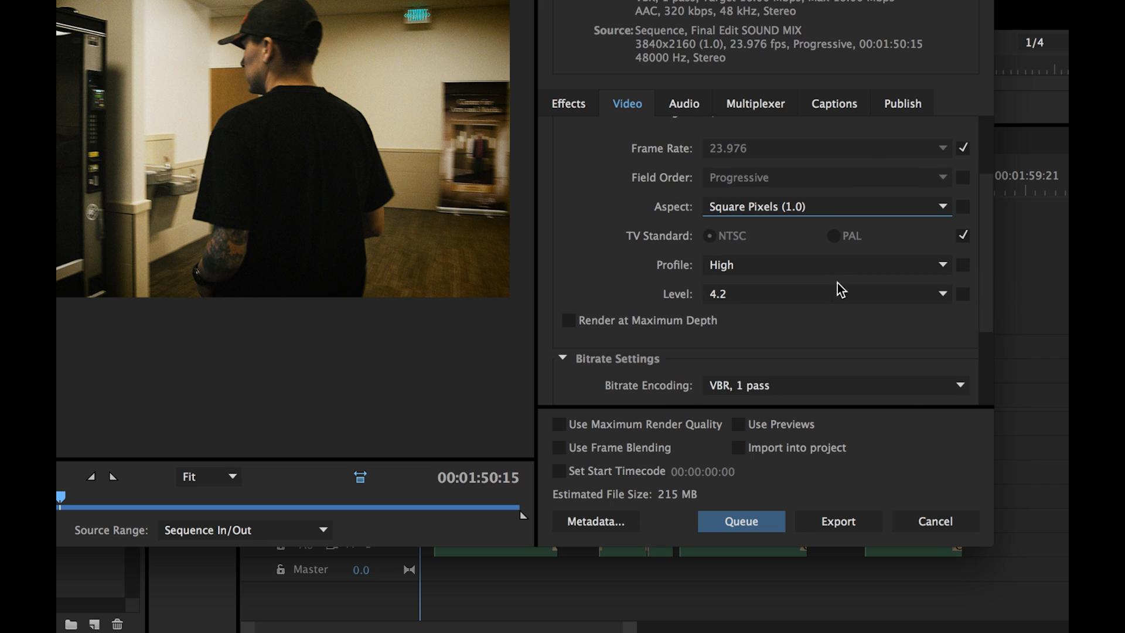
drag(982, 301, 979, 351)
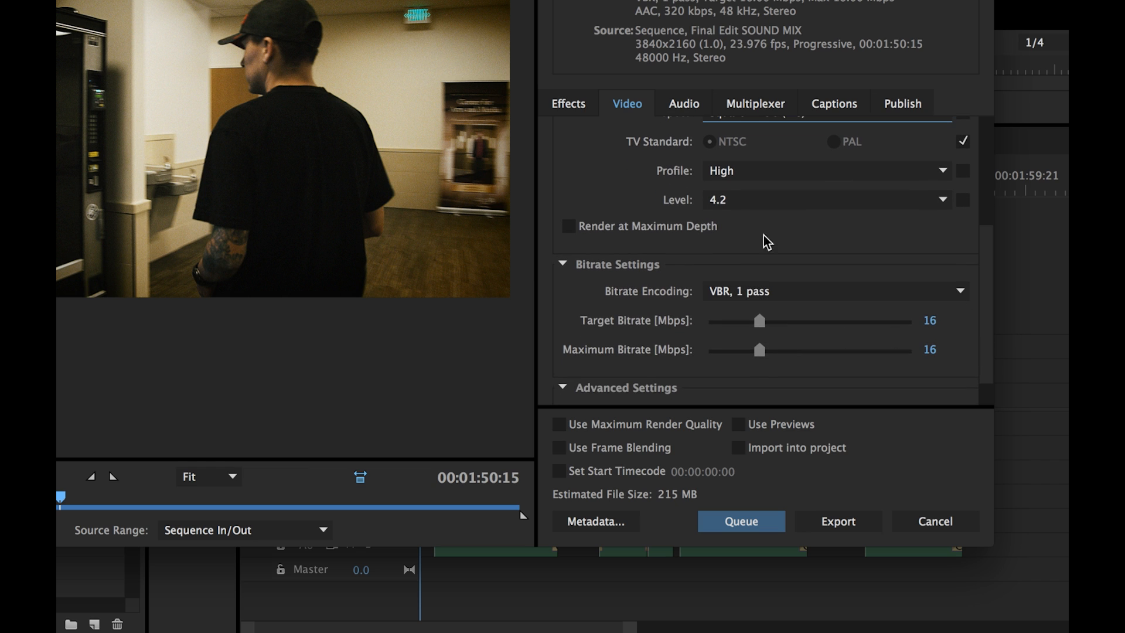
click(785, 176)
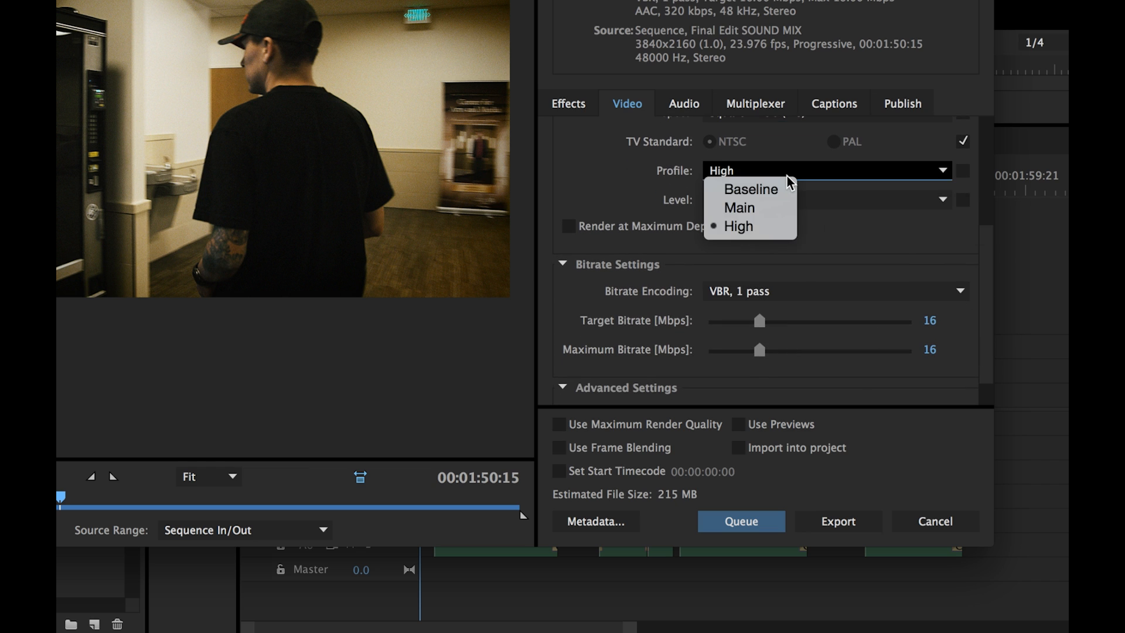
click(656, 189)
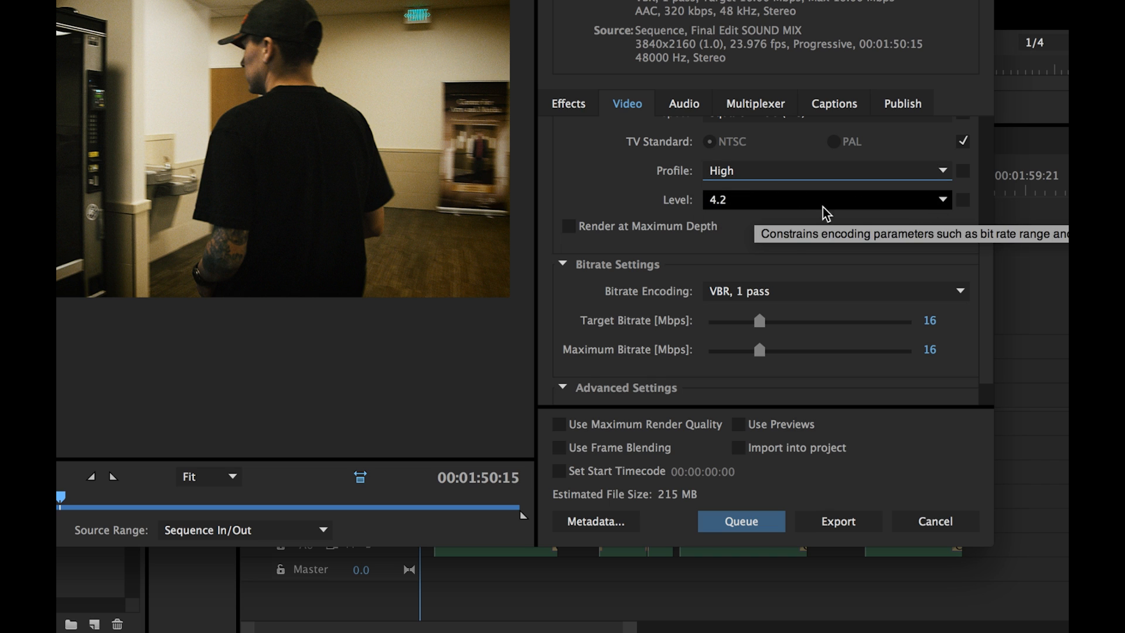
click(792, 209)
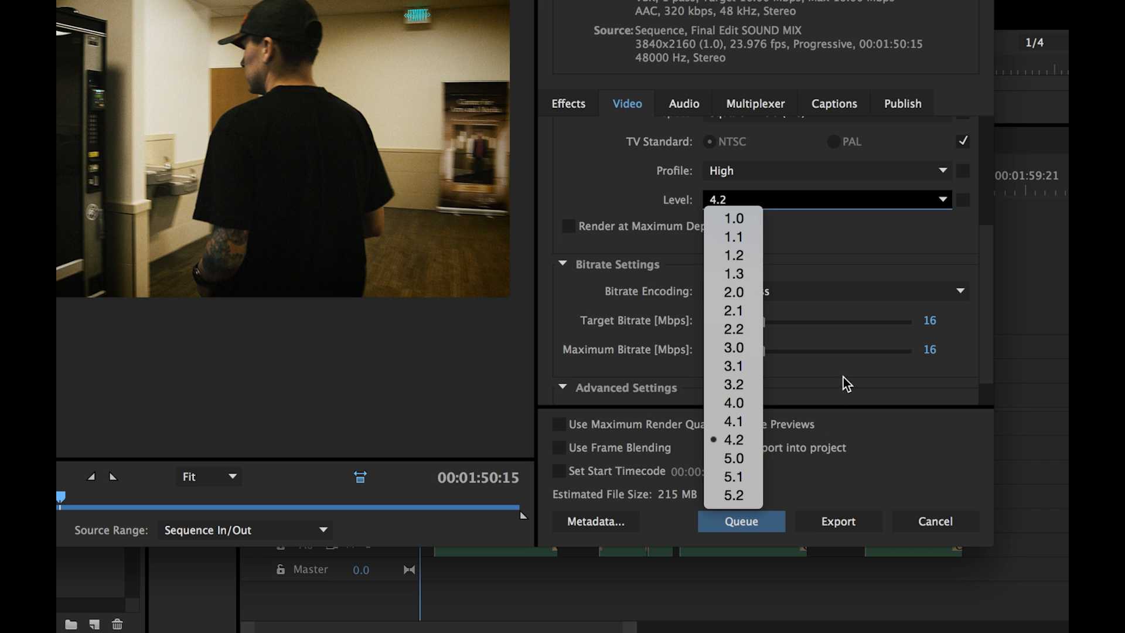
click(841, 262)
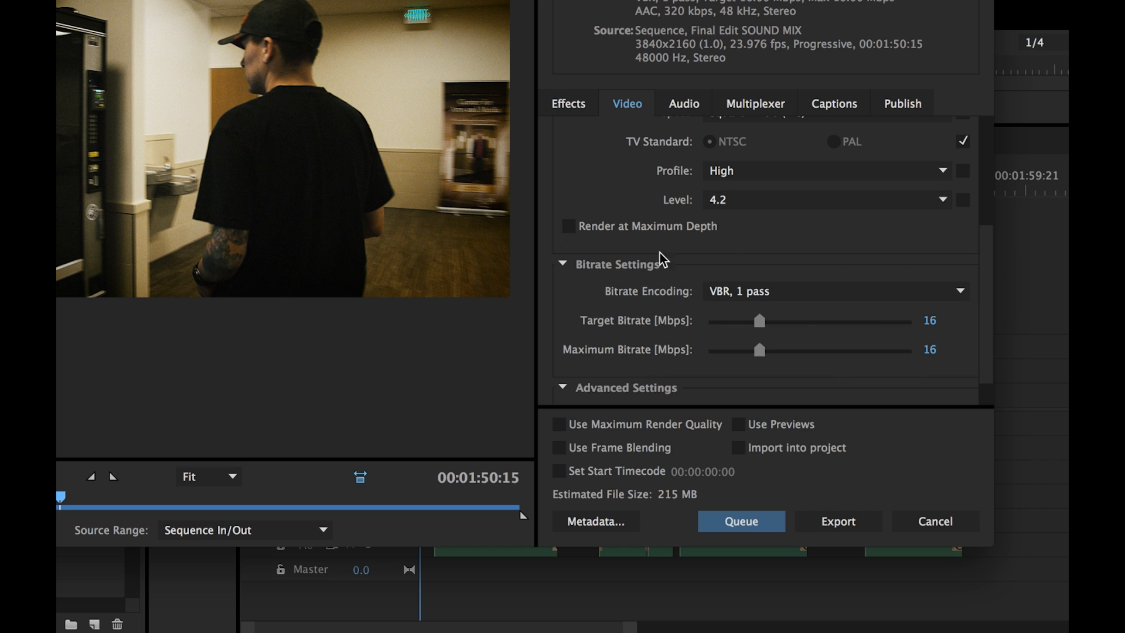
scroll(568, 229, down, 1)
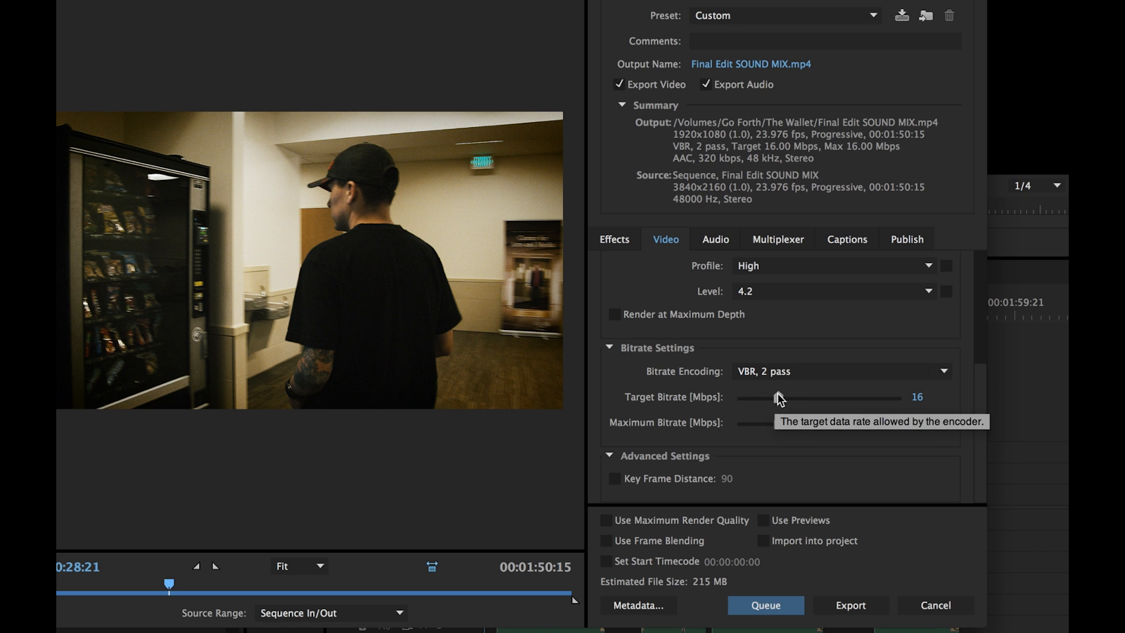
- Try the bitrate encoding modes CBR, VBR, 1 pass and VBR, 2 pass in turn, ending on CBR
click(797, 376)
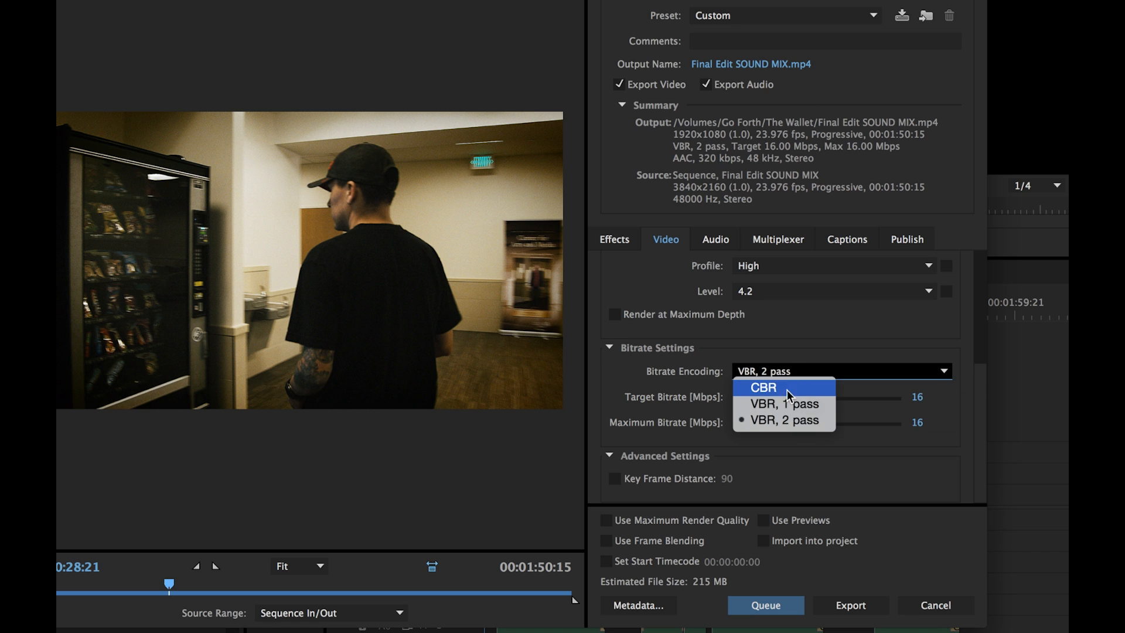
click(781, 395)
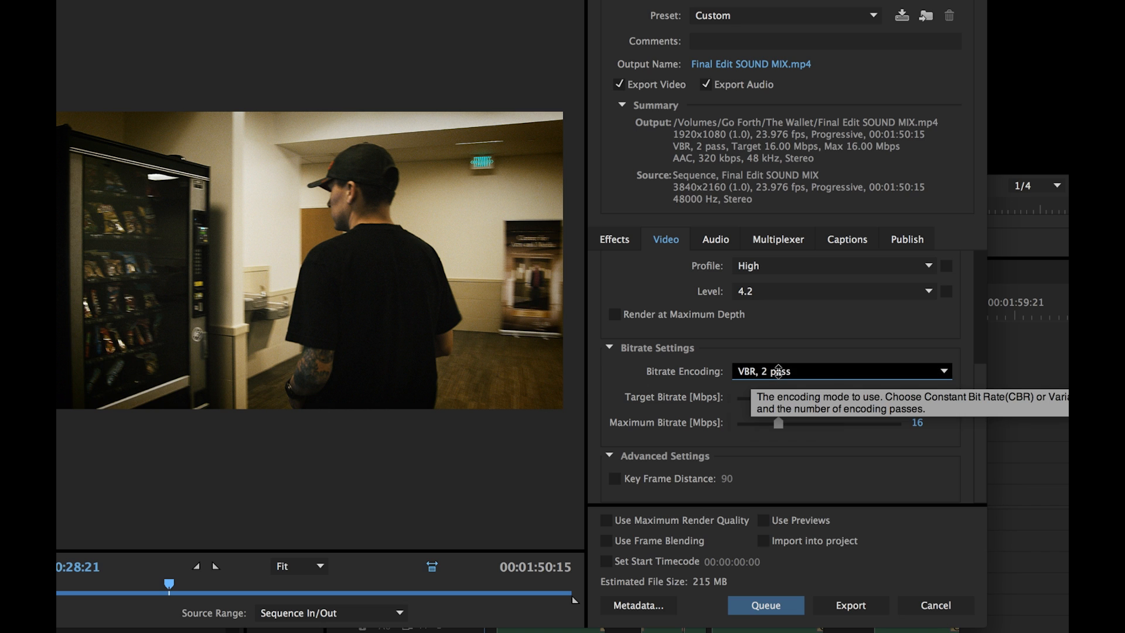
click(778, 373)
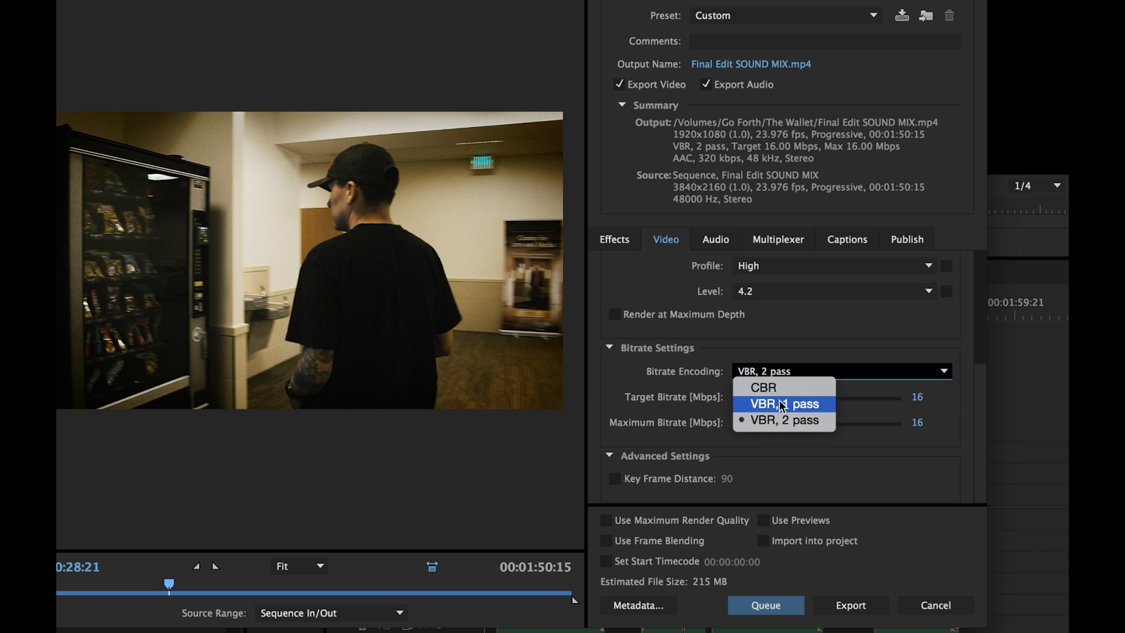
click(768, 389)
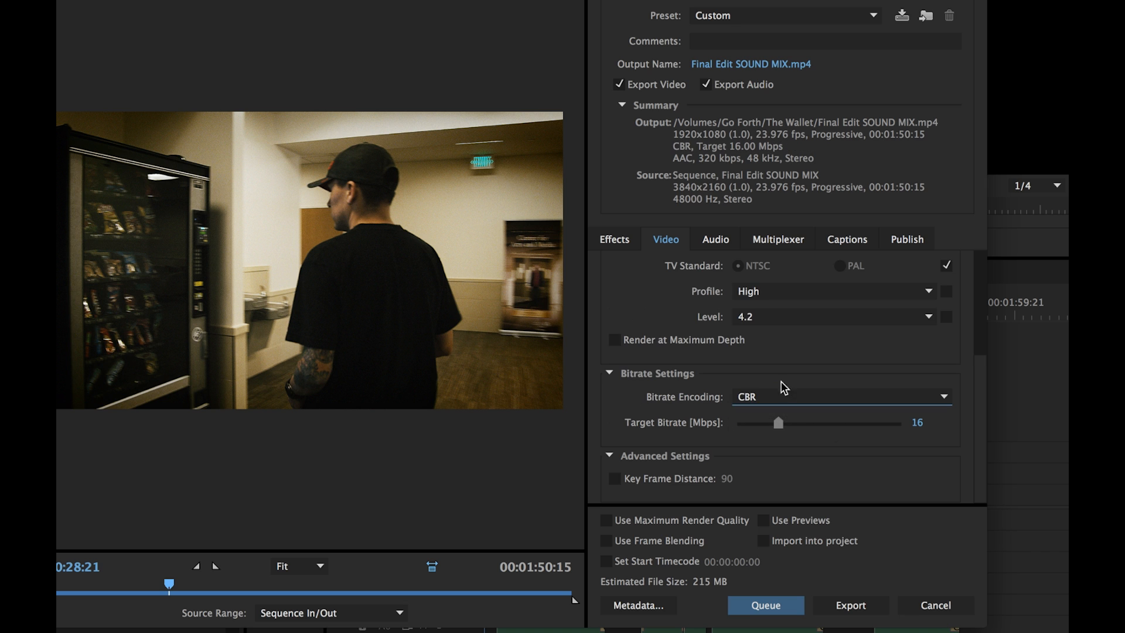
click(773, 396)
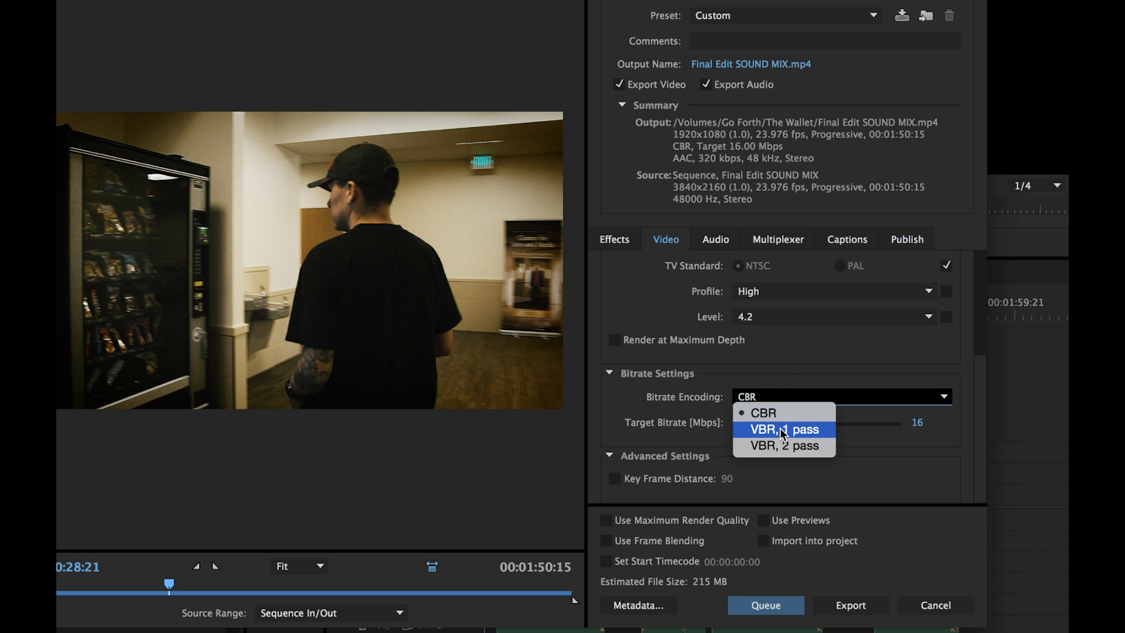
click(779, 428)
click(772, 401)
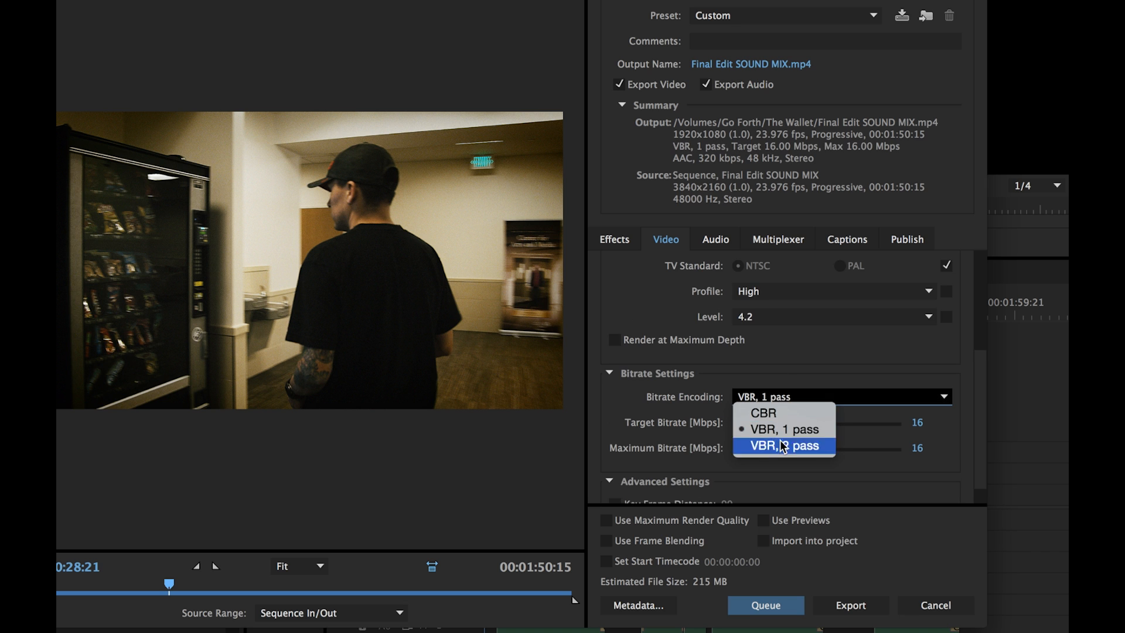
click(781, 444)
click(756, 397)
click(762, 413)
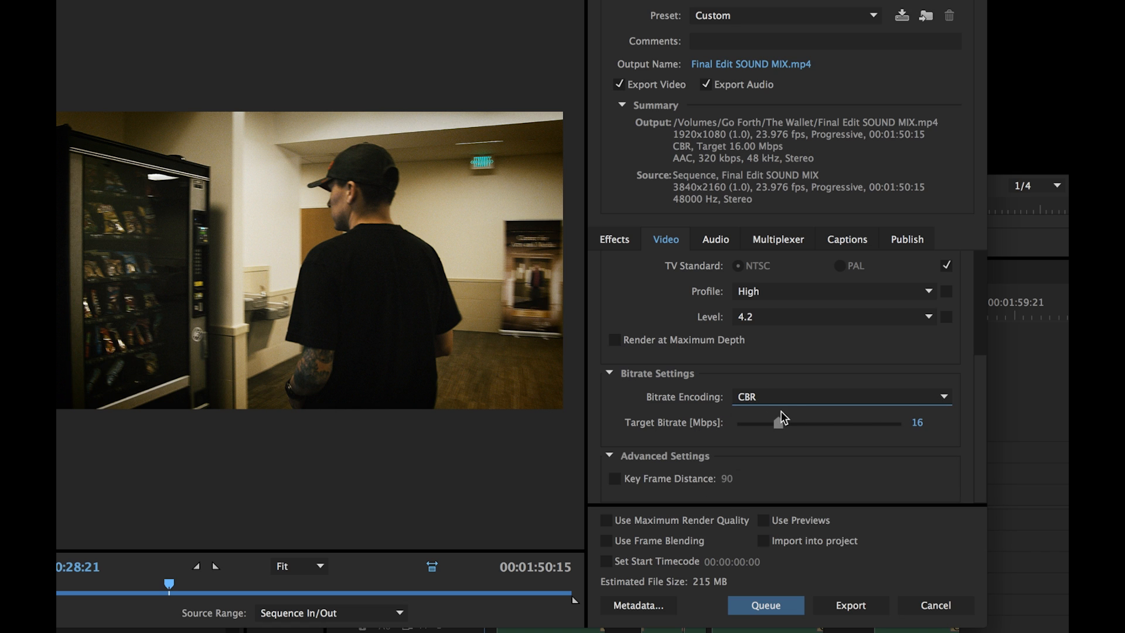
- Keep the encoding mode at CBR and set the target bitrate to 25 Mbps
click(789, 403)
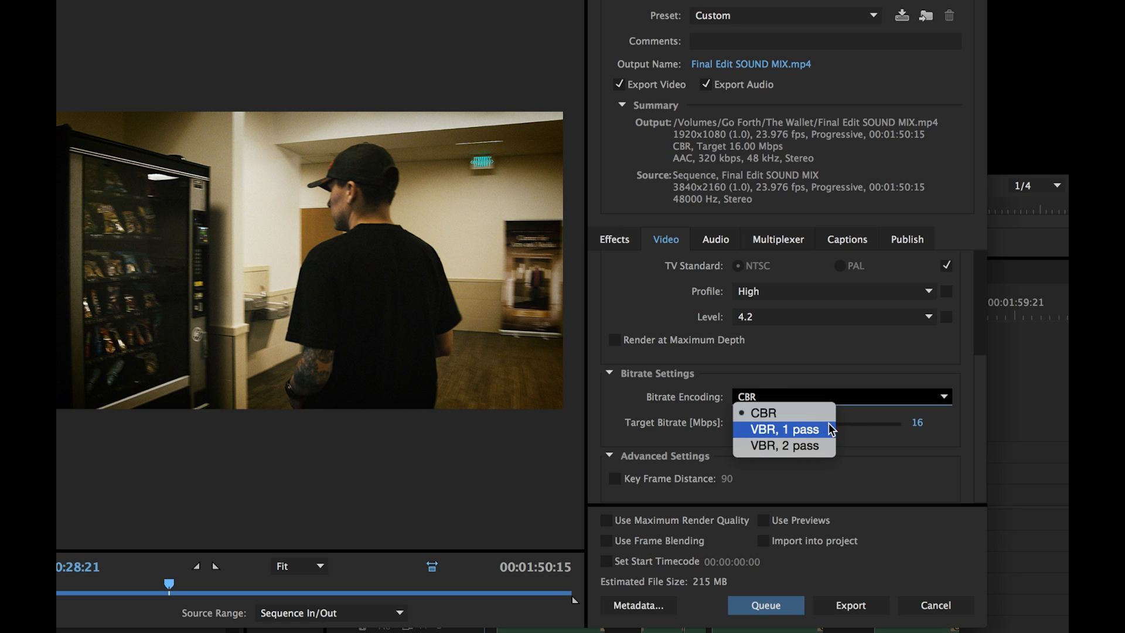
click(851, 428)
click(915, 424)
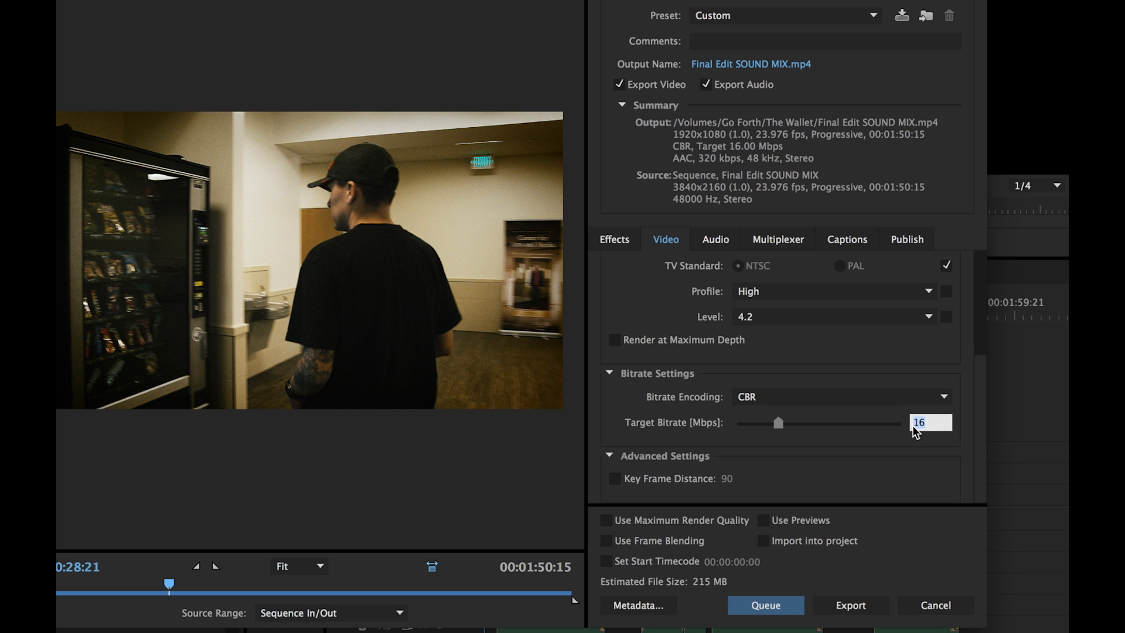
text(25)
key(Return)
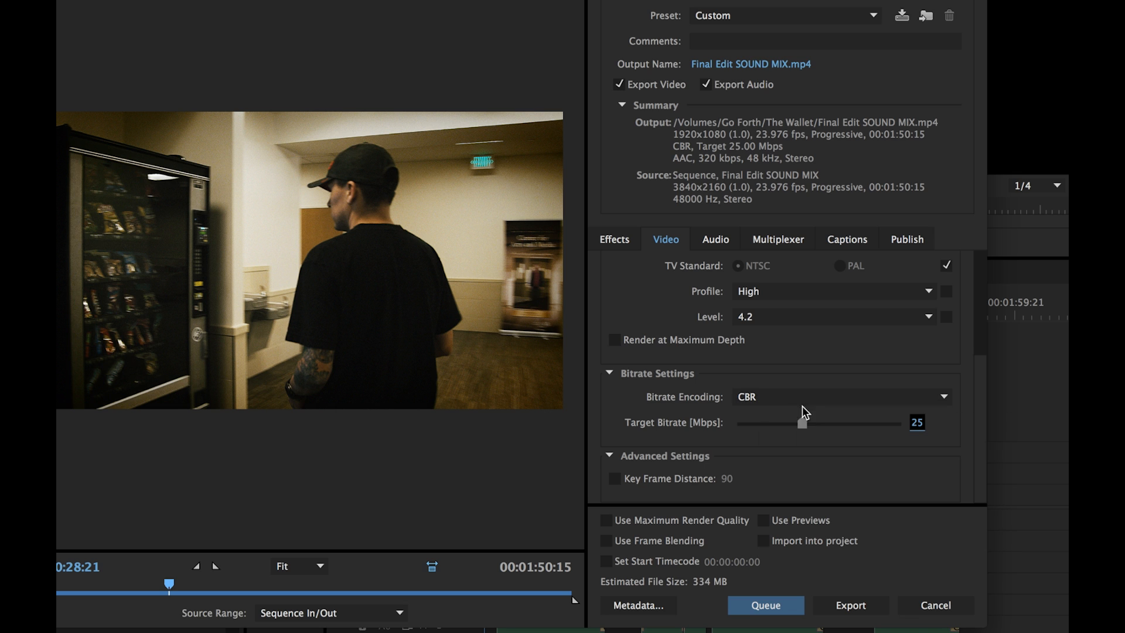
- Switch the bitrate encoding to VBR, 1 pass and set the maximum bitrate to 35 Mbps
click(783, 403)
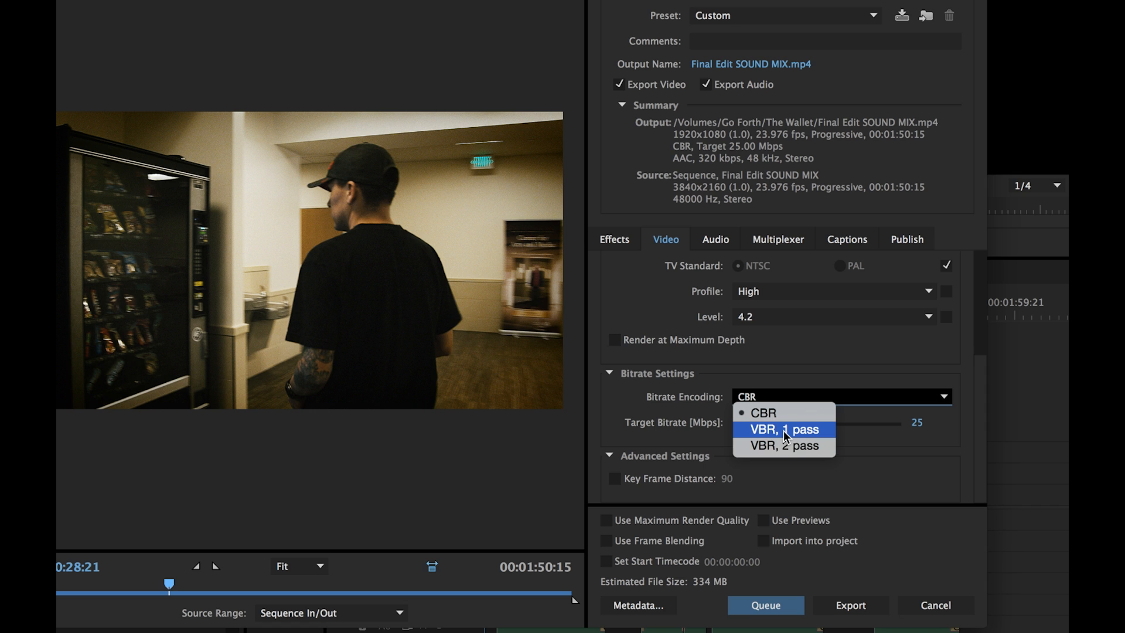
click(784, 431)
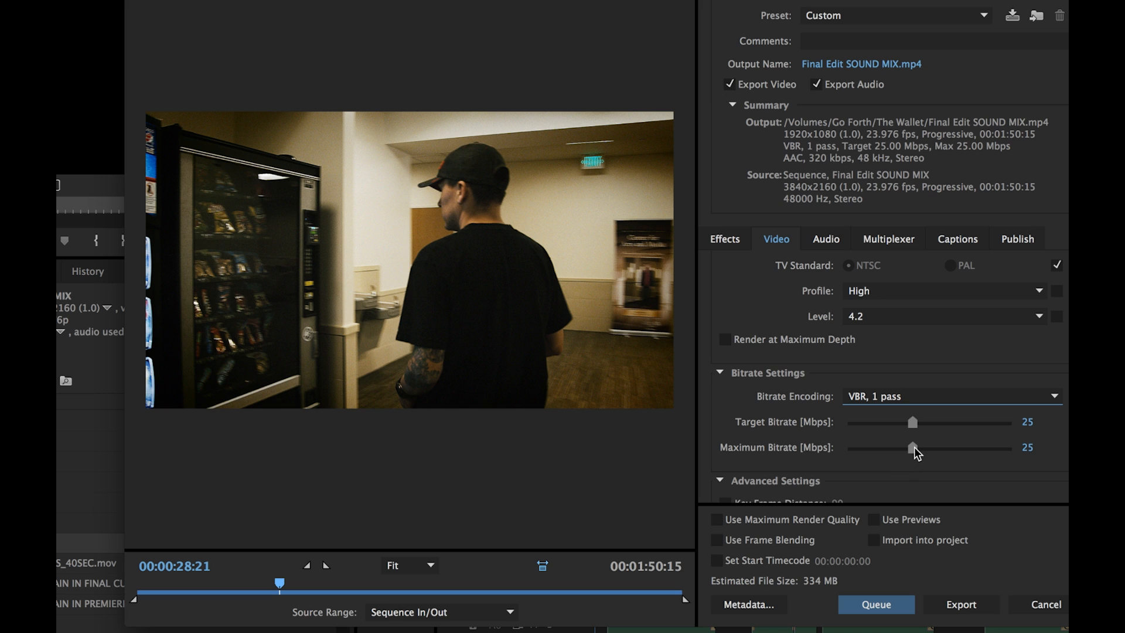
drag(914, 449, 1006, 449)
click(1035, 447)
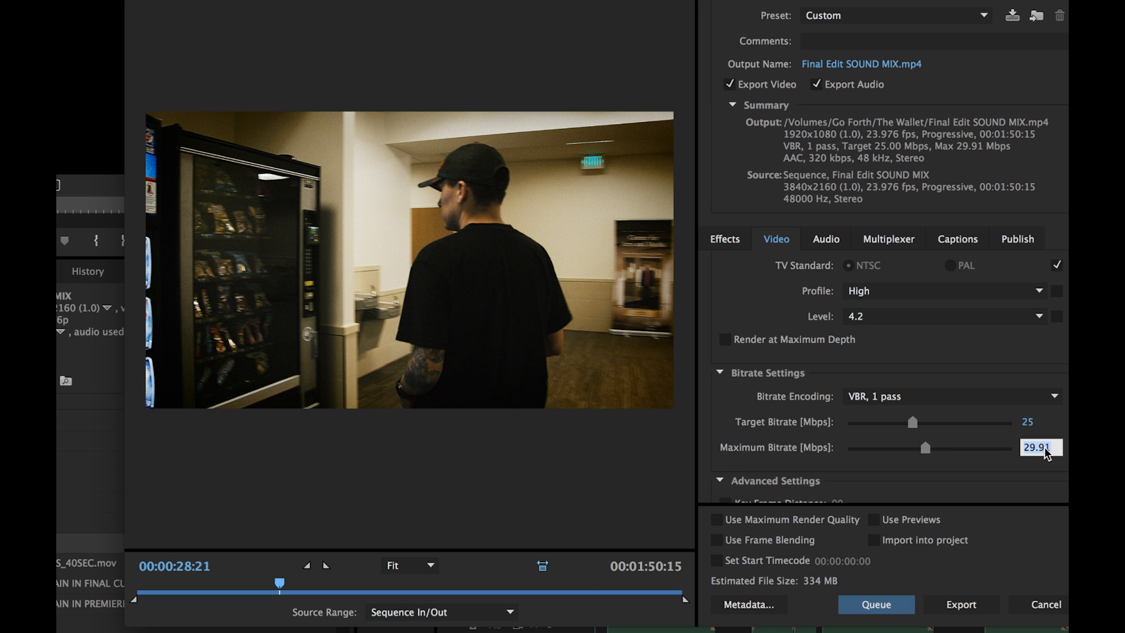
text(35)
key(Return)
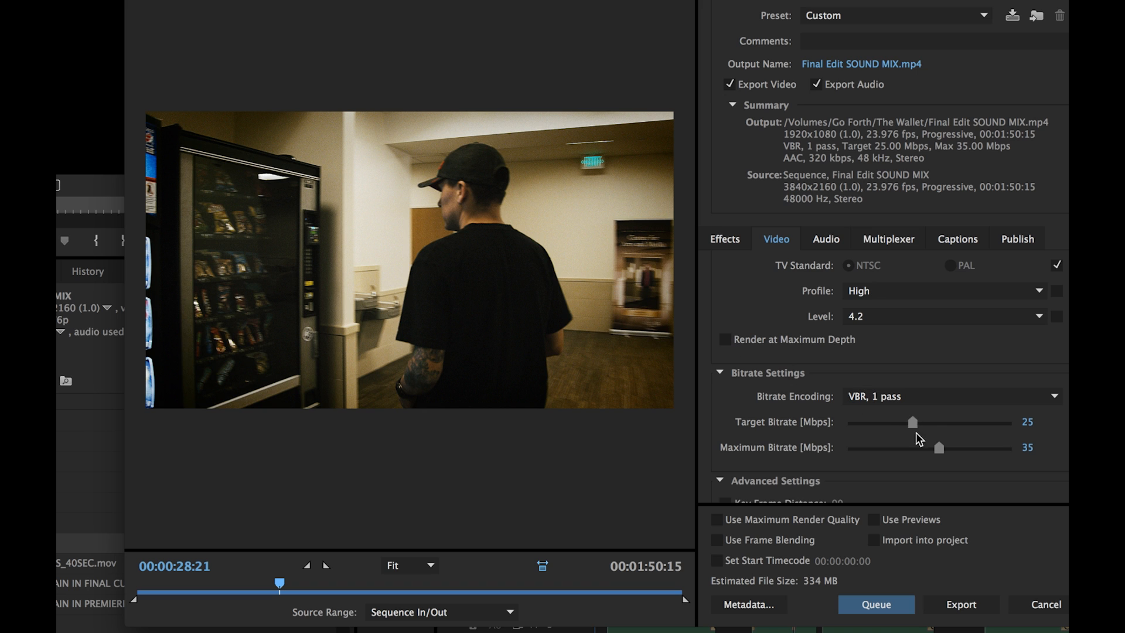
- Set the bitrate encoding to VBR, 2 pass
click(887, 401)
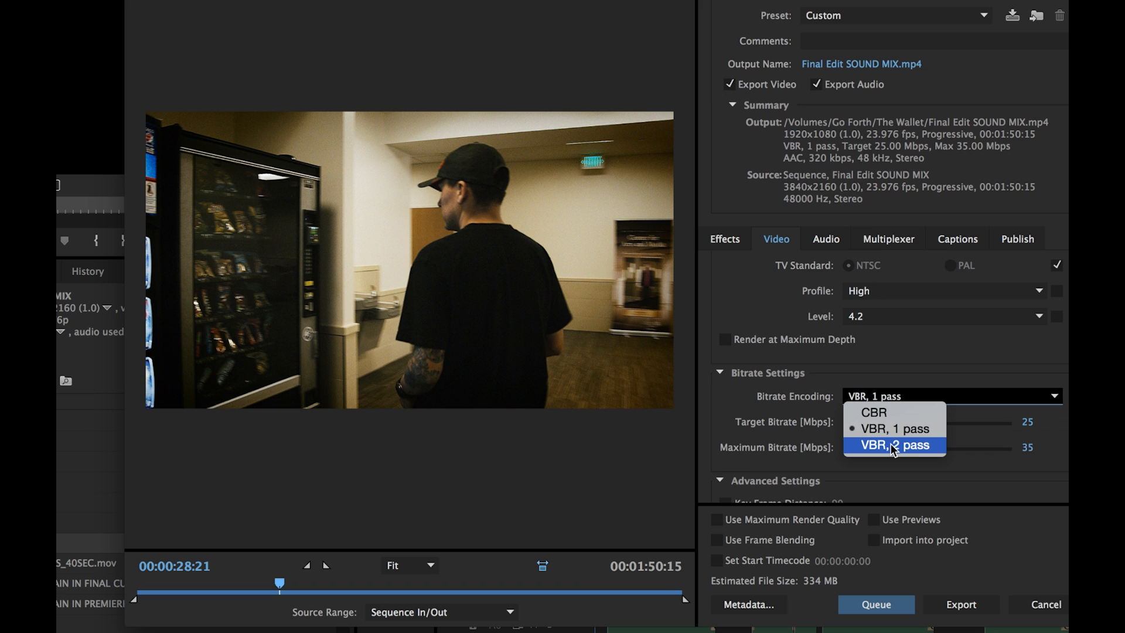
click(893, 446)
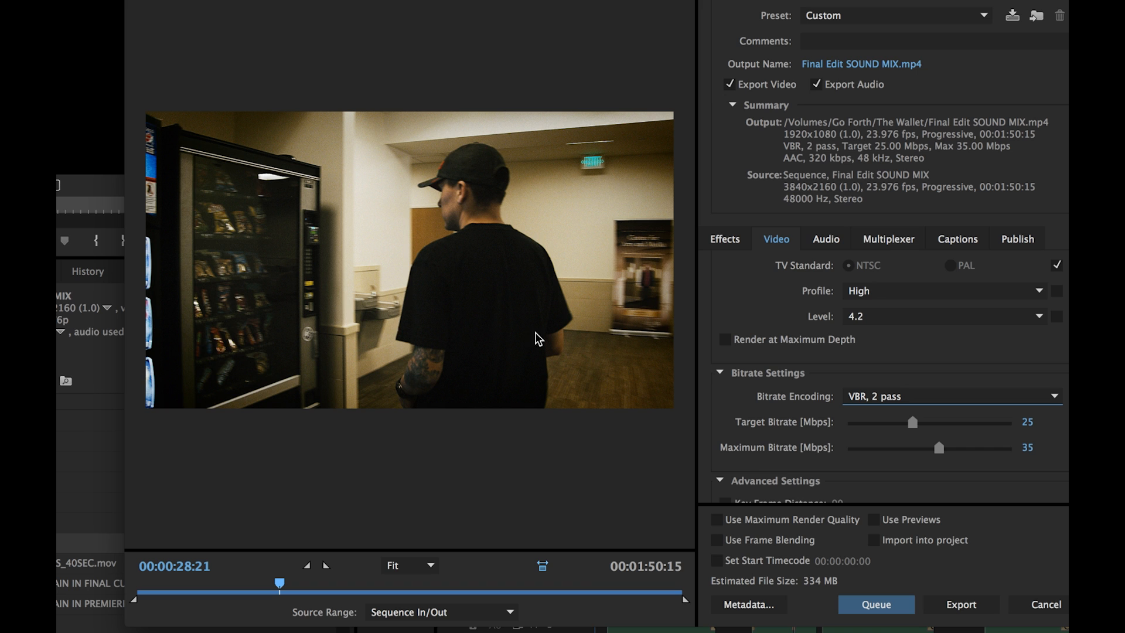
click(854, 394)
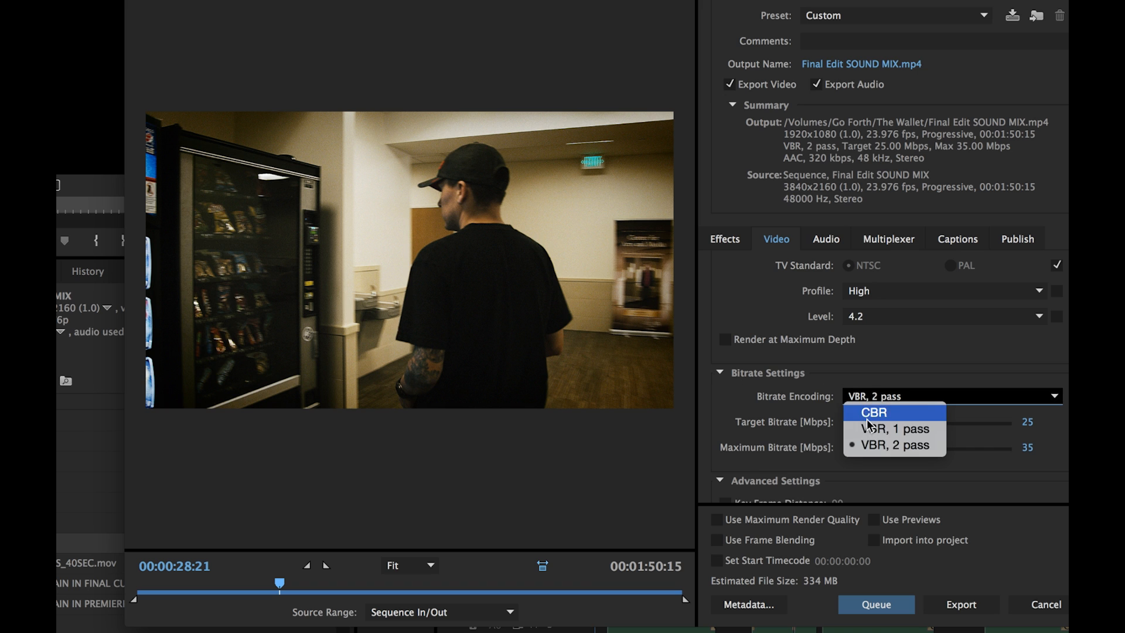
click(893, 444)
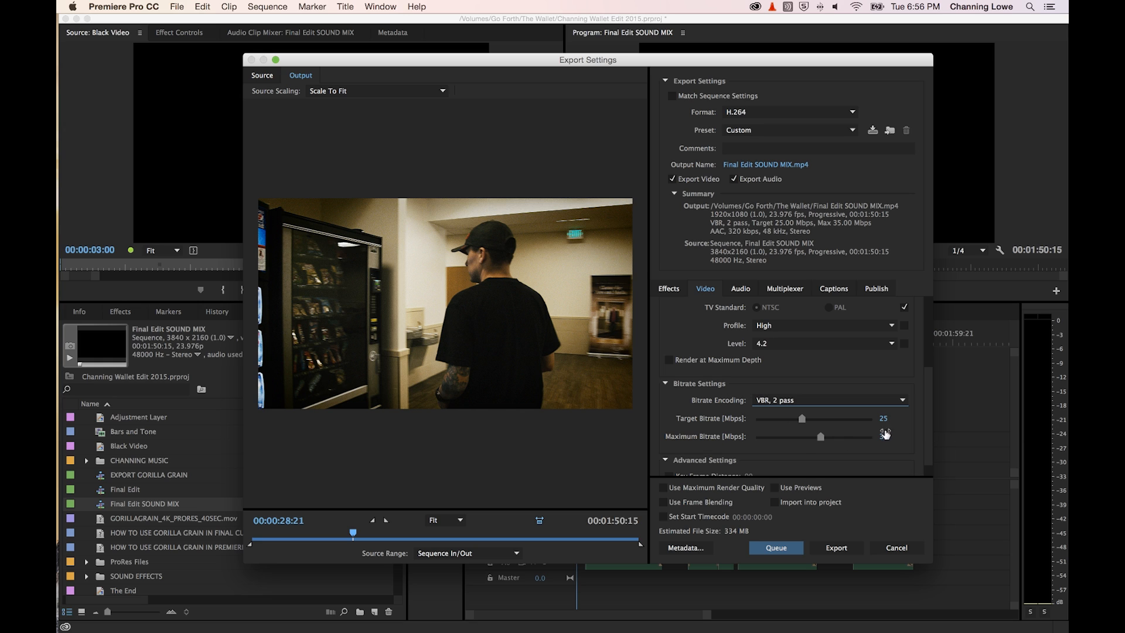
- Try a target bitrate of 40 Mbps with a maximum bitrate of 50 Mbps
click(883, 418)
text(4)
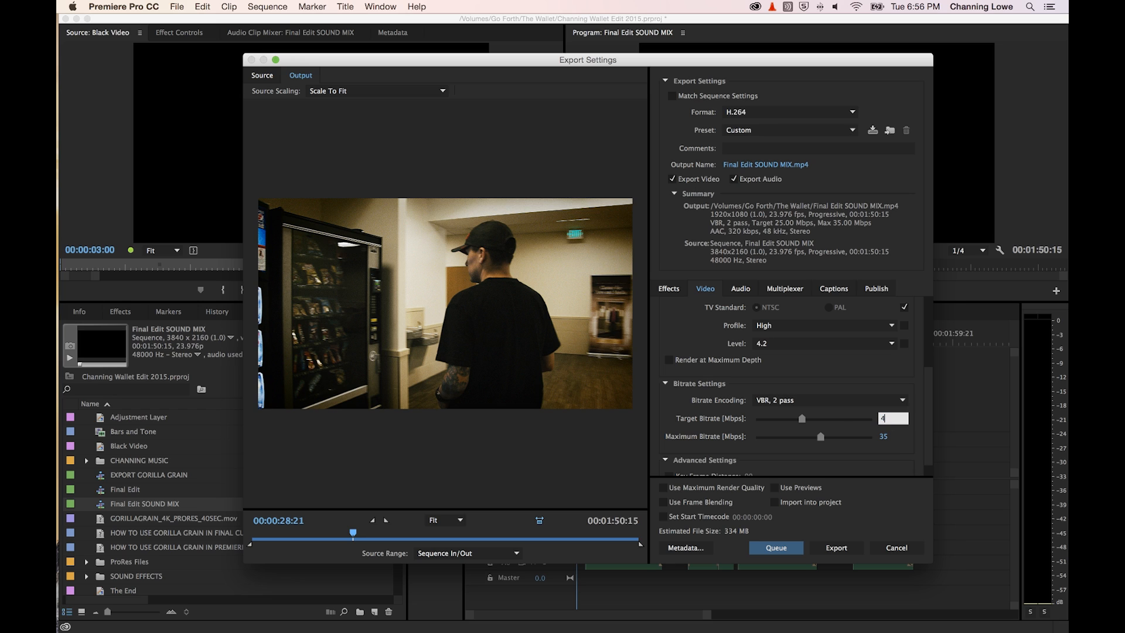
text(0)
click(887, 437)
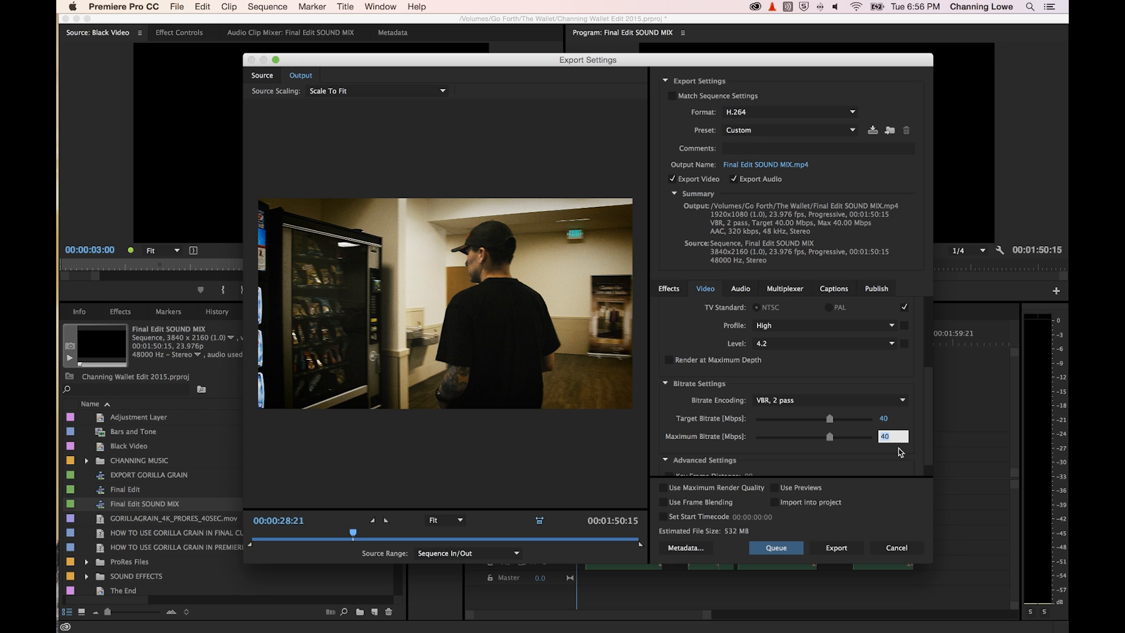
text(50)
key(Return)
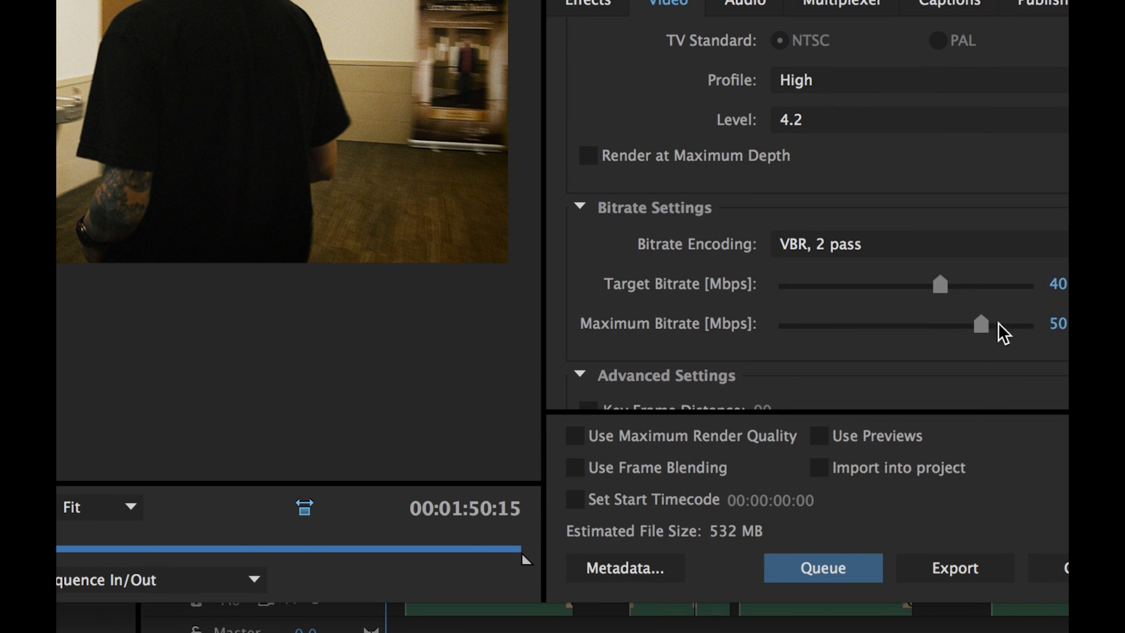
- Set the target bitrate to 25 Mbps and the maximum bitrate to 35 Mbps
click(1056, 283)
text(25)
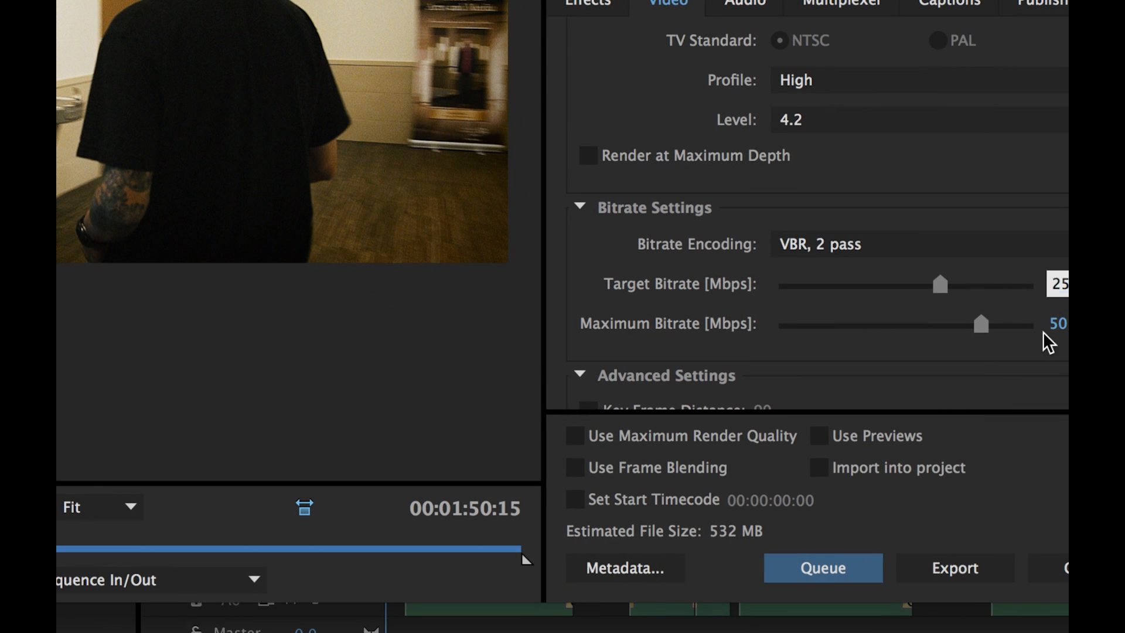
click(1056, 323)
text(35)
key(Return)
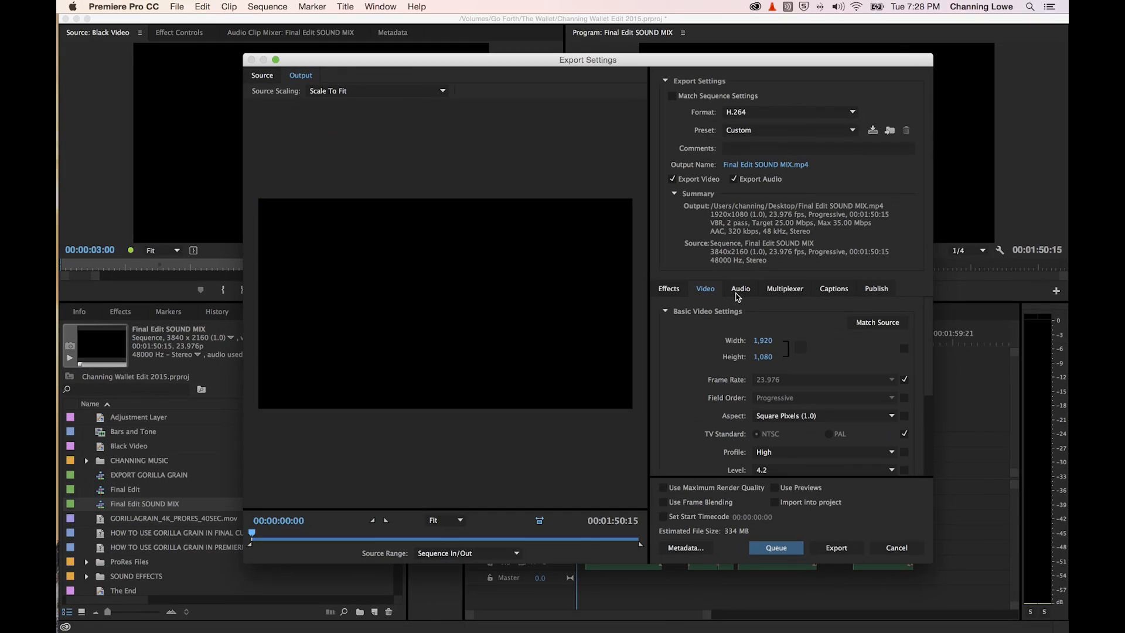
- Set the export's audio format to AAC and its sample rate to 48000 Hz
click(740, 290)
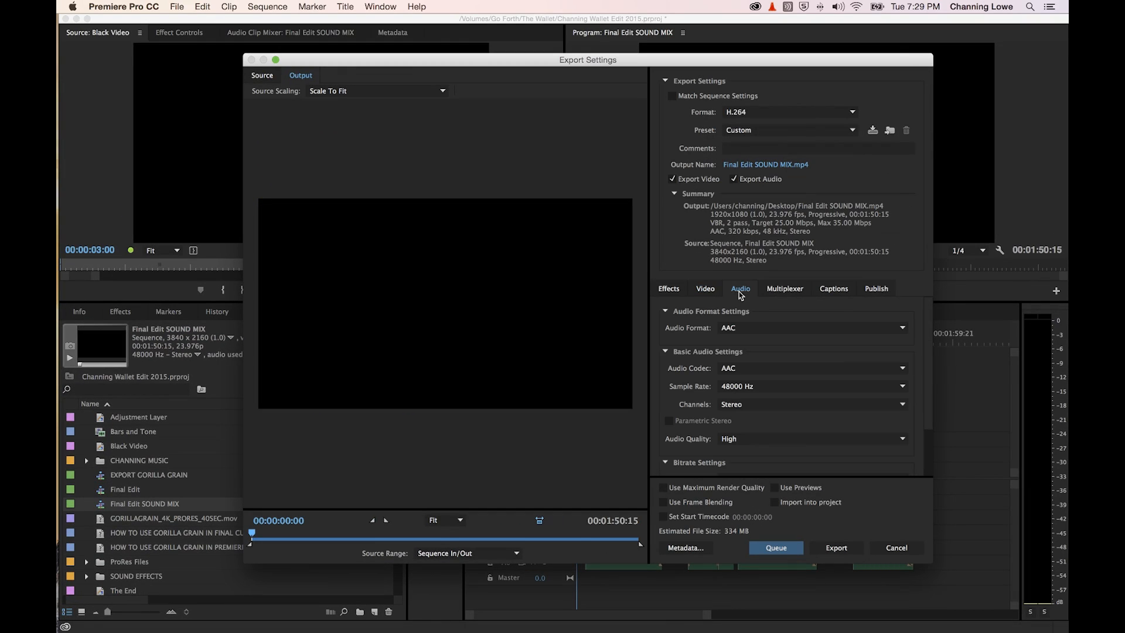
click(735, 331)
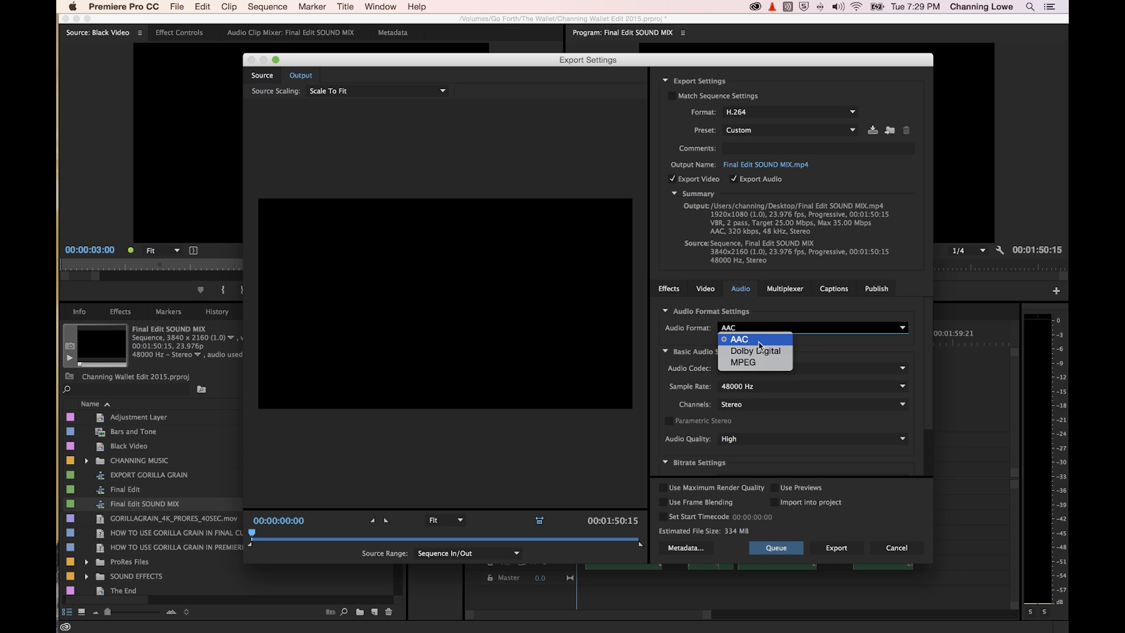
click(804, 351)
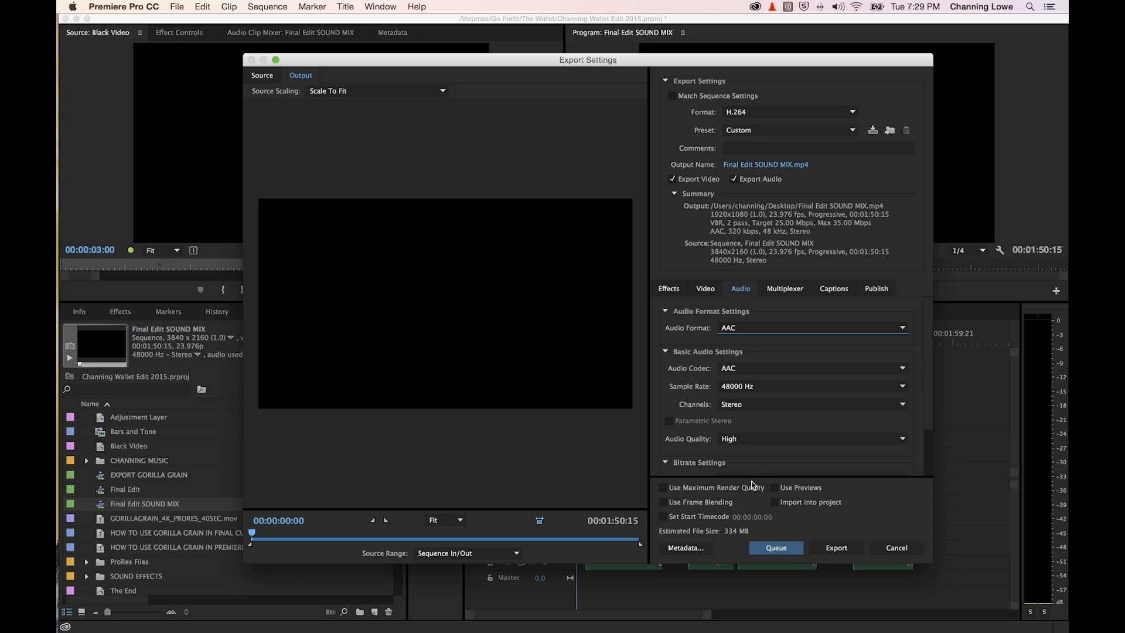
click(753, 393)
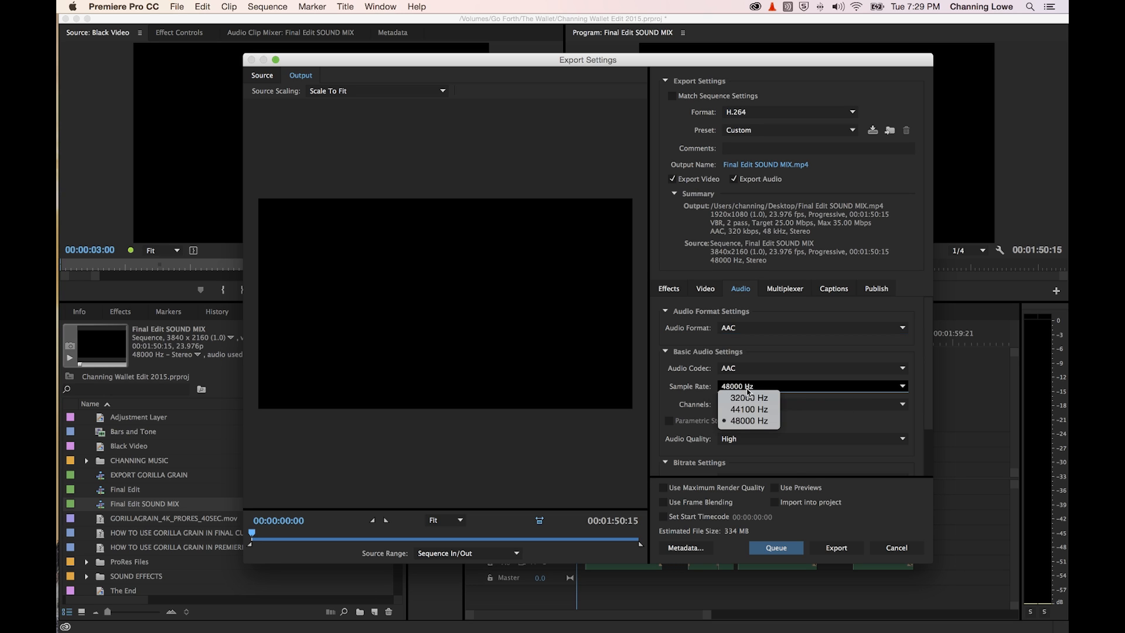
click(737, 391)
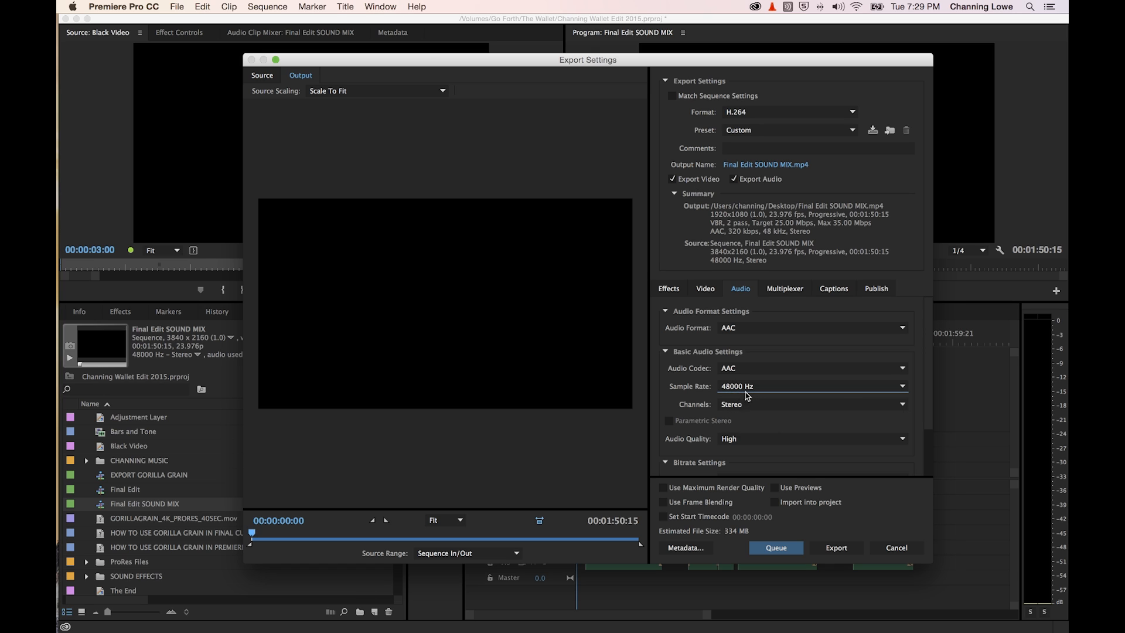
click(743, 391)
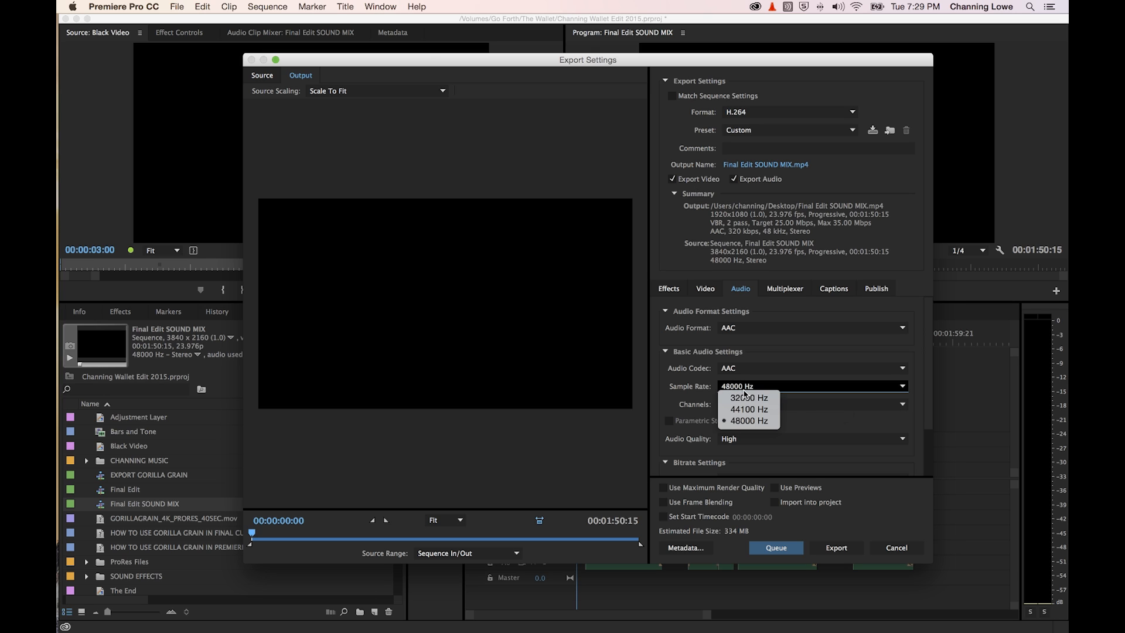
click(765, 419)
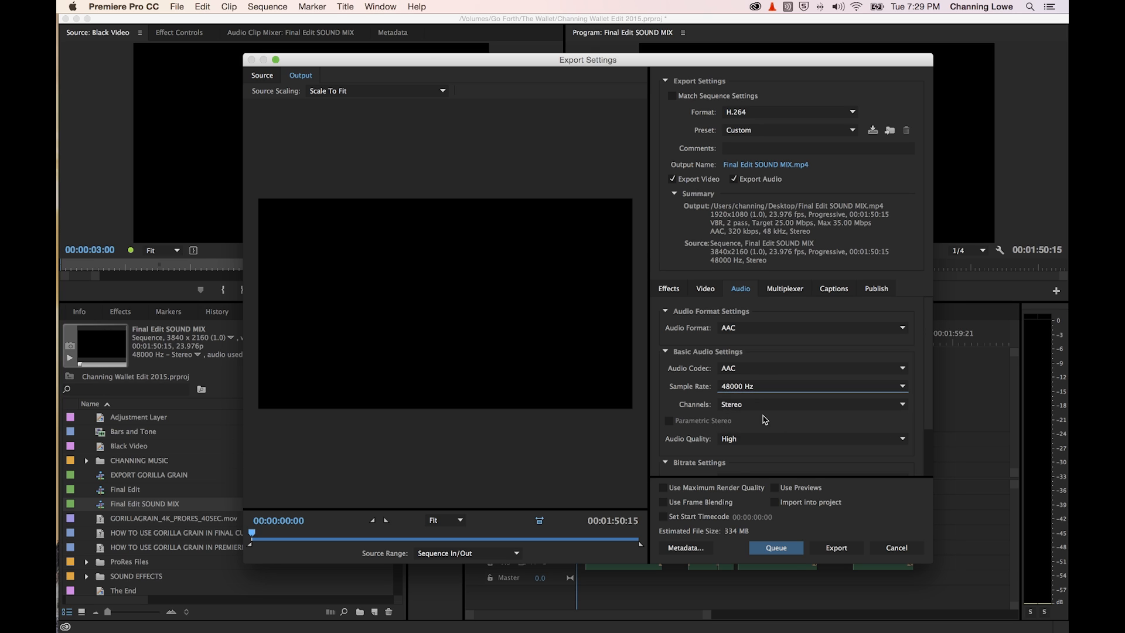
- Set the audio bitrate to 320 kbps
scroll(924, 432, down, 2)
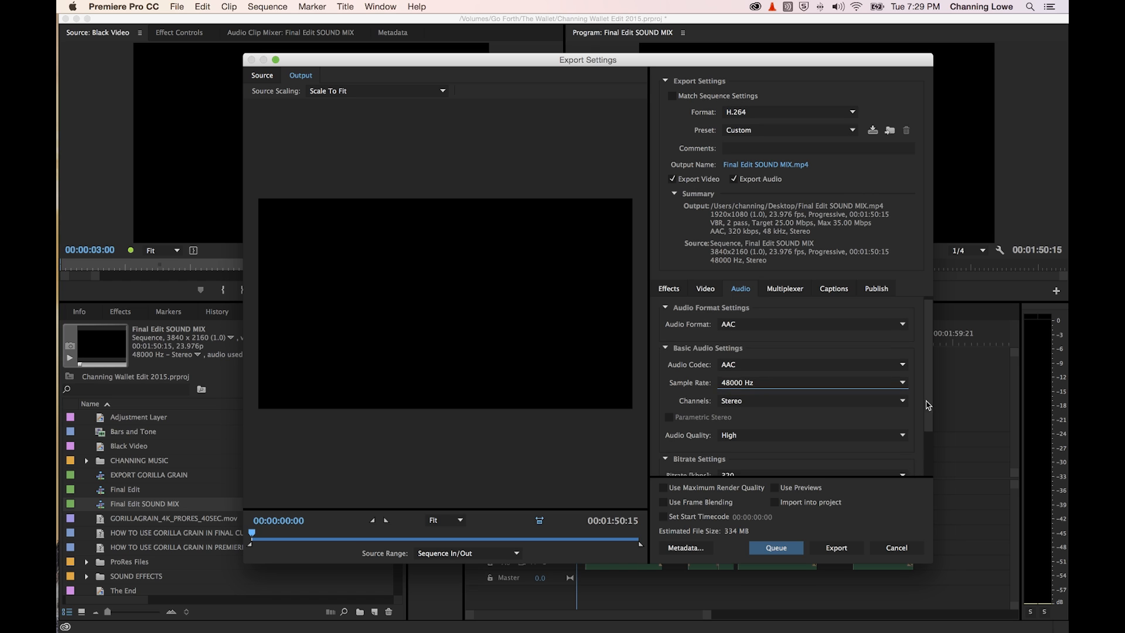
click(769, 433)
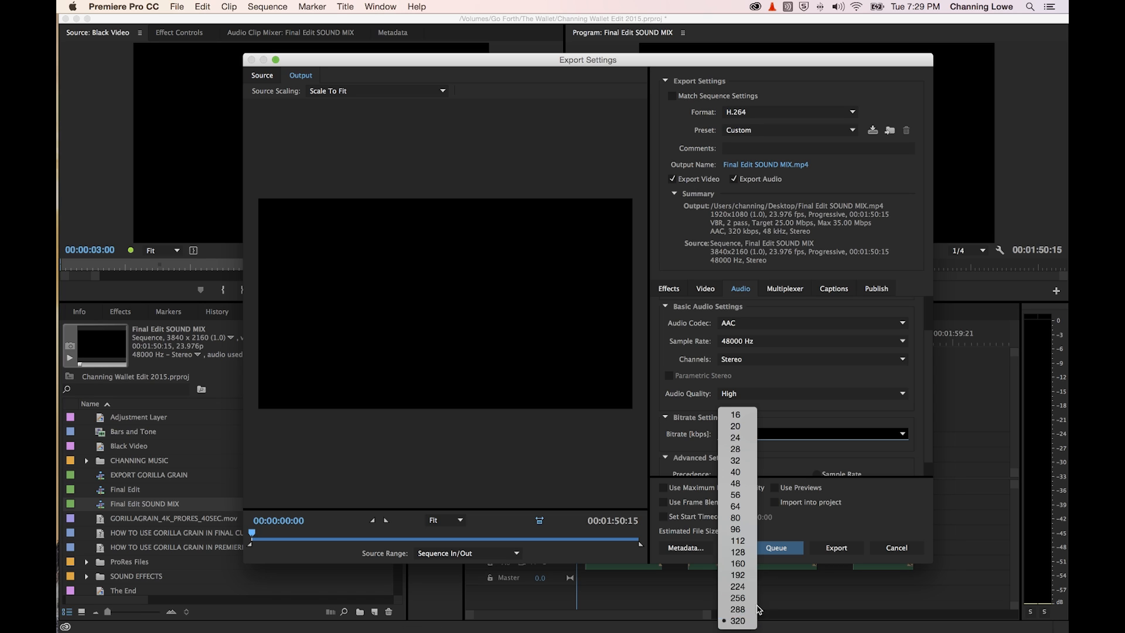
click(737, 620)
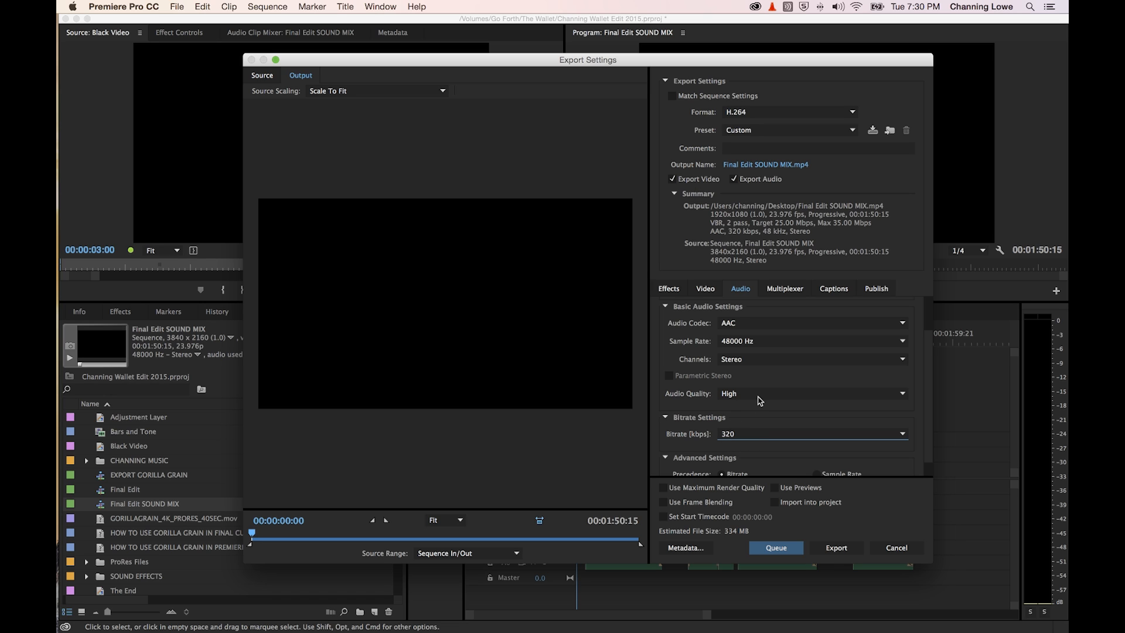
- Try an audio bitrate of 16 kbps and restore 320 kbps with the 48000 Hz sample rate
click(755, 434)
click(745, 418)
click(749, 438)
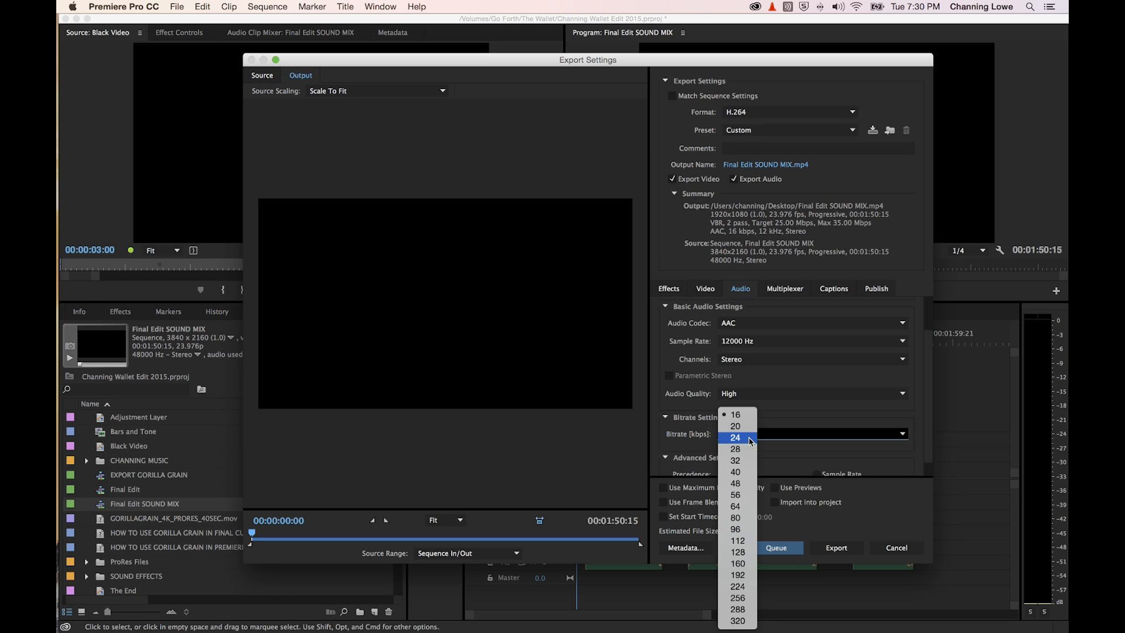
click(739, 626)
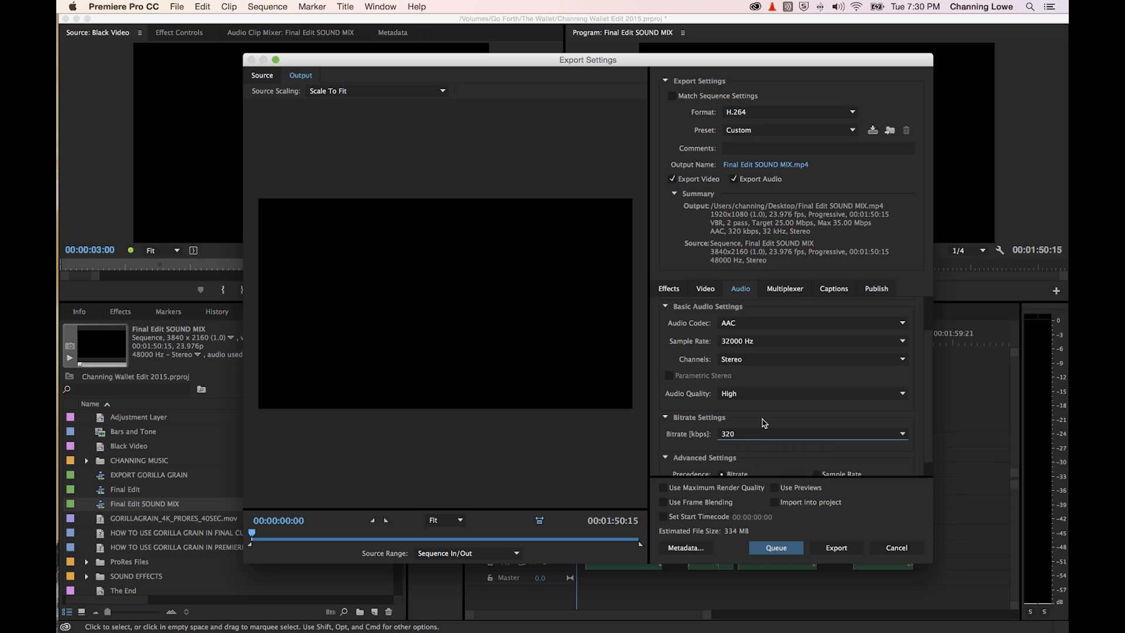
click(749, 394)
click(777, 405)
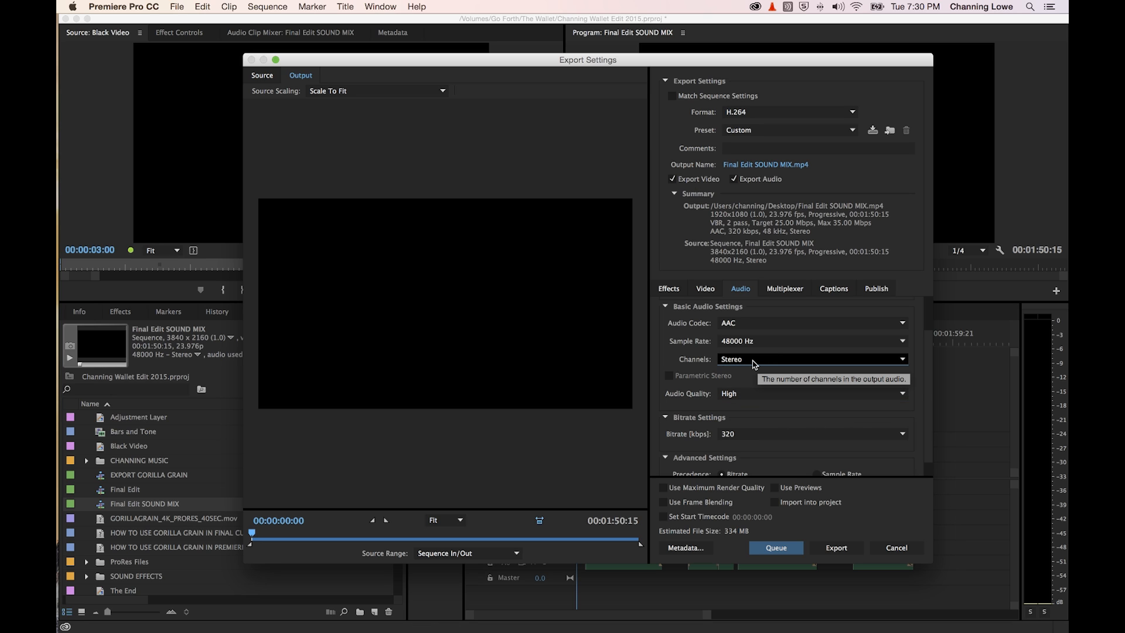
- Set the audio channels to Stereo
click(754, 364)
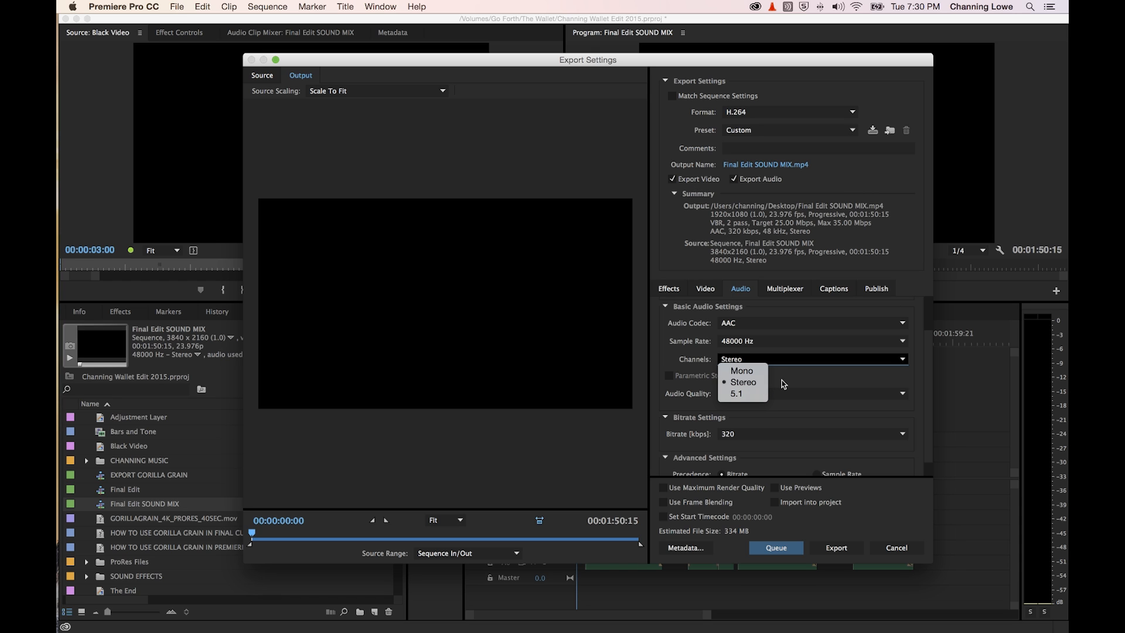
click(761, 382)
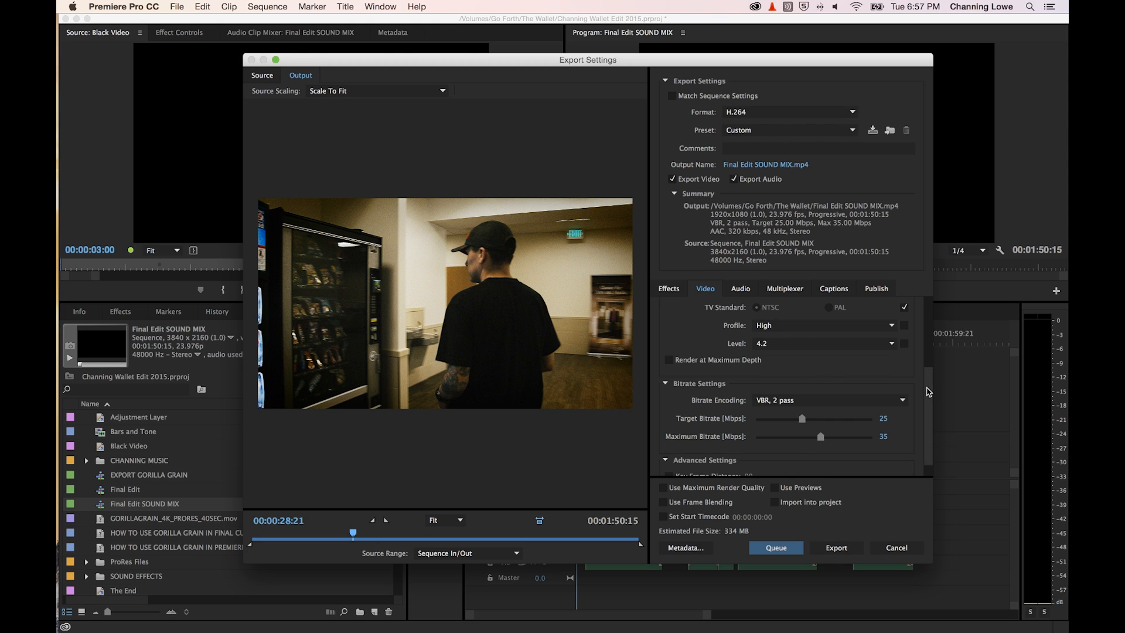
- Set the output file to "The Wallet YouTube 1080p" on the Desktop
drag(928, 387, 934, 331)
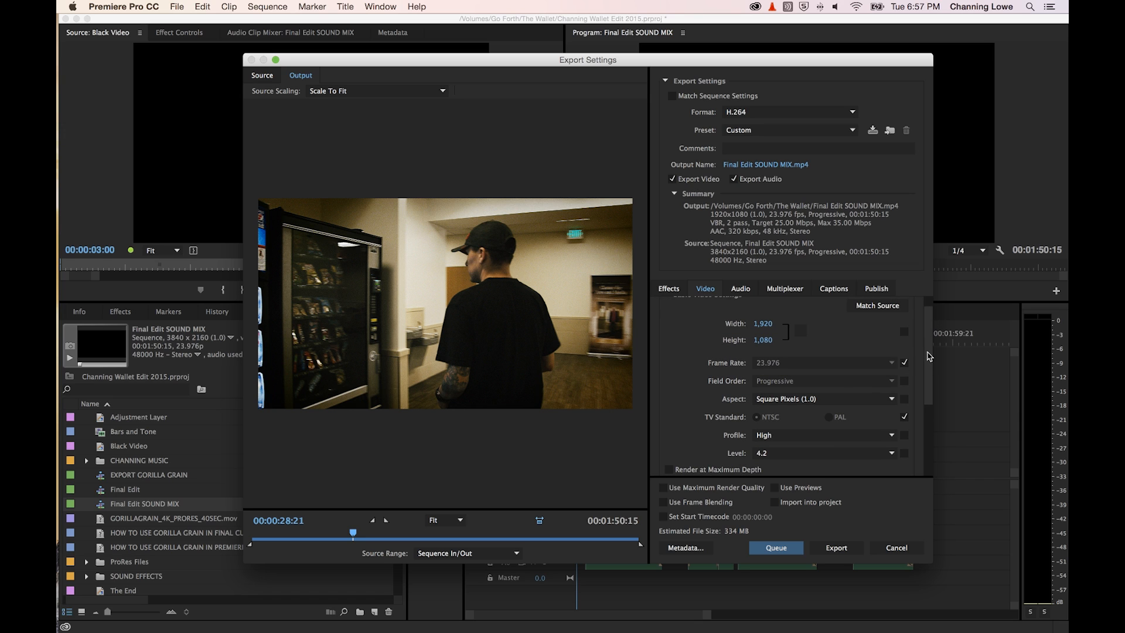
drag(929, 354, 929, 337)
scroll(931, 340, down, 3)
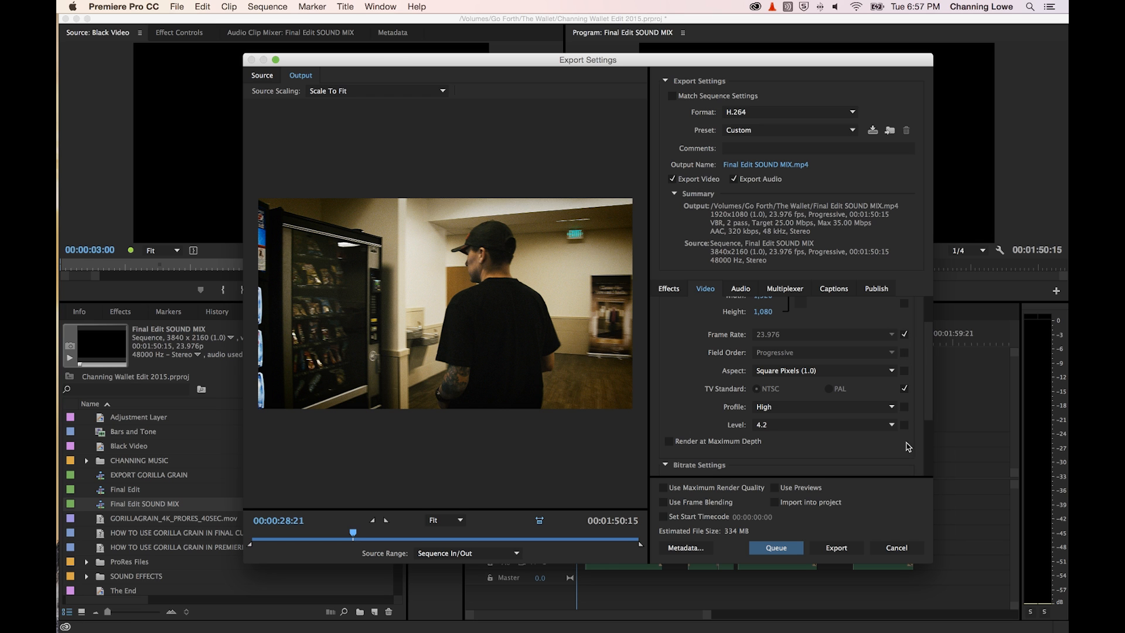
scroll(926, 414, up, 3)
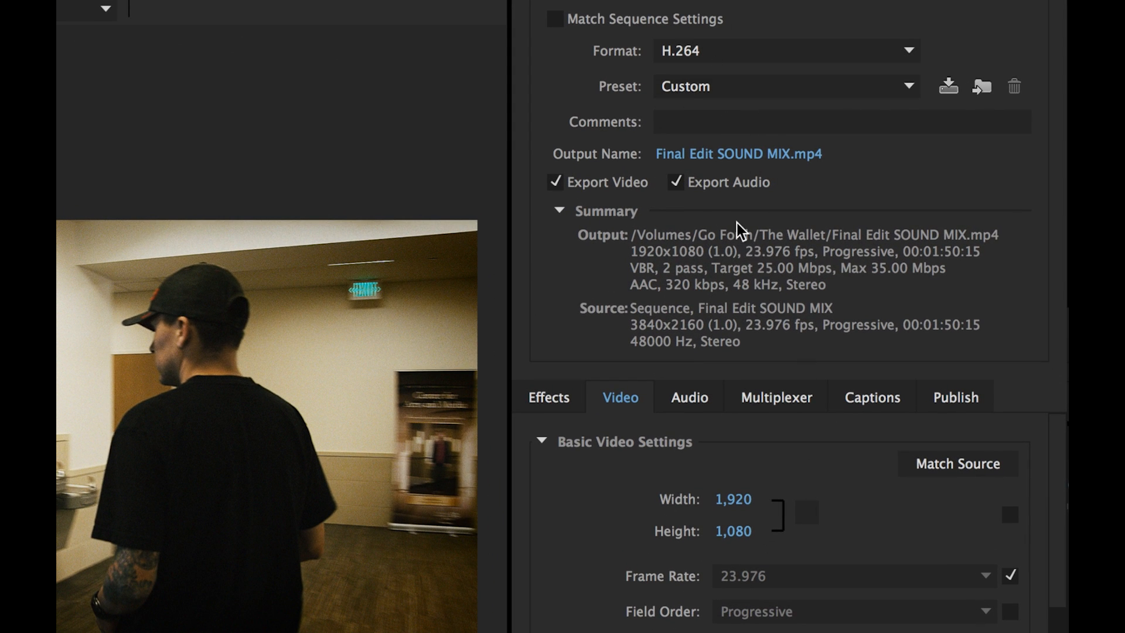
click(712, 156)
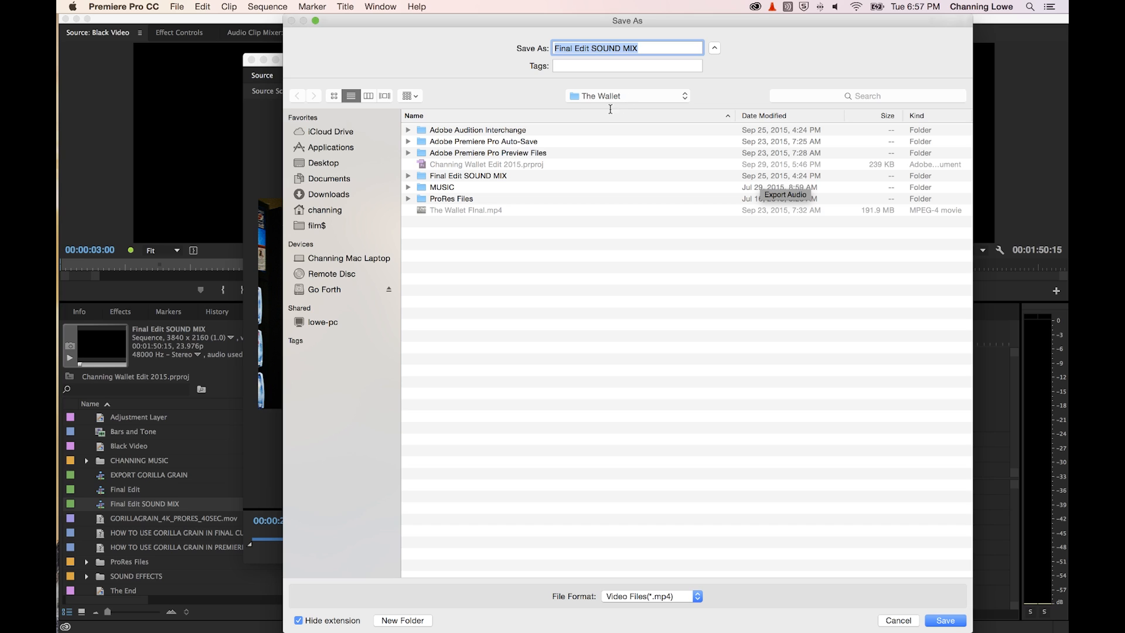
key(super+d)
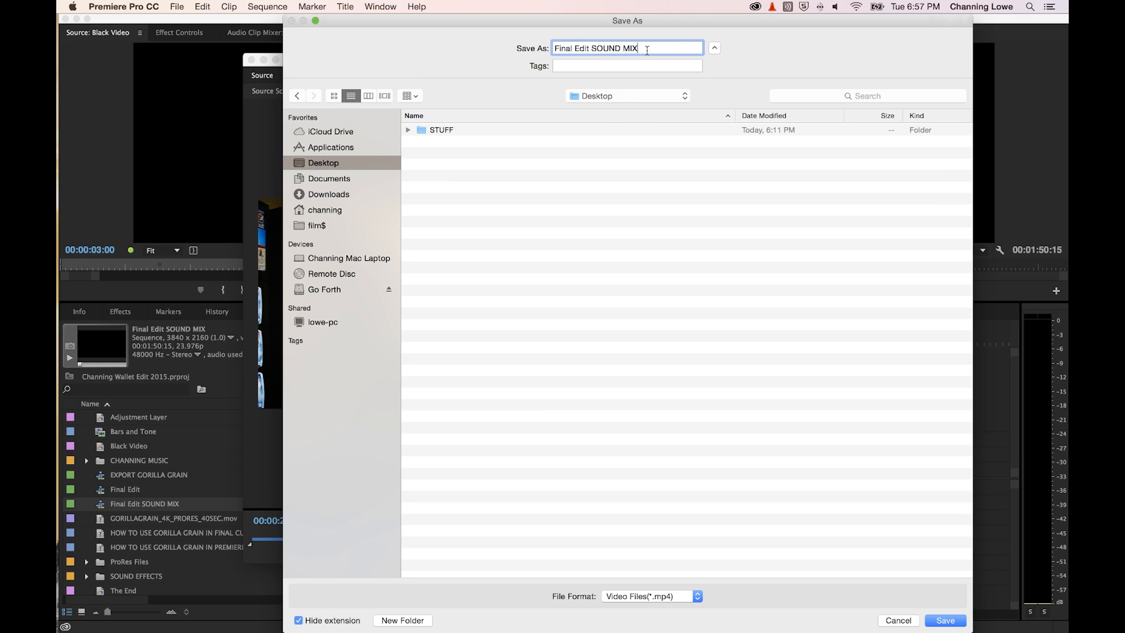
text(The w)
text(allet You)
text(Tube 192)
click(944, 618)
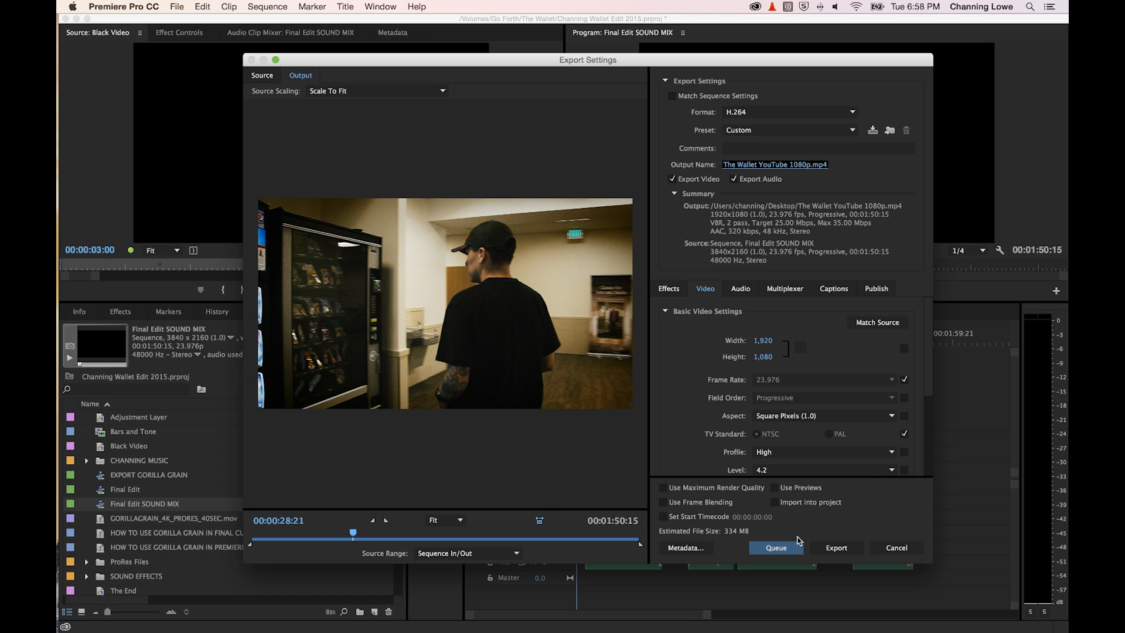
- Send the export to the Media Encoder queue with Mercury Playback Engine GPU Acceleration (CUDA) as the renderer
click(776, 548)
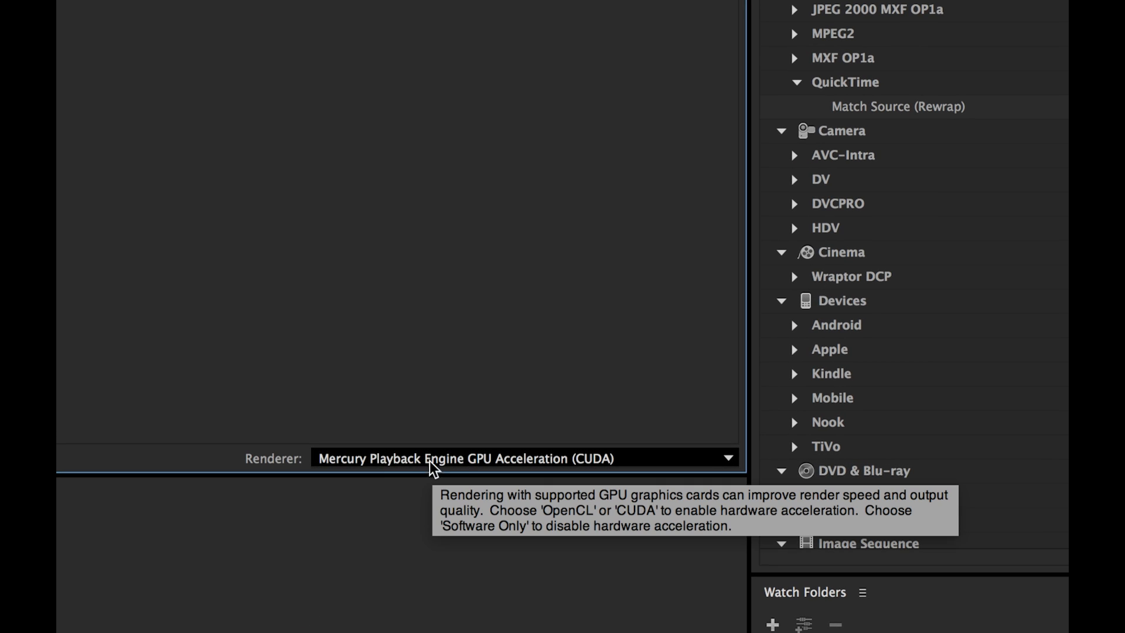
click(483, 462)
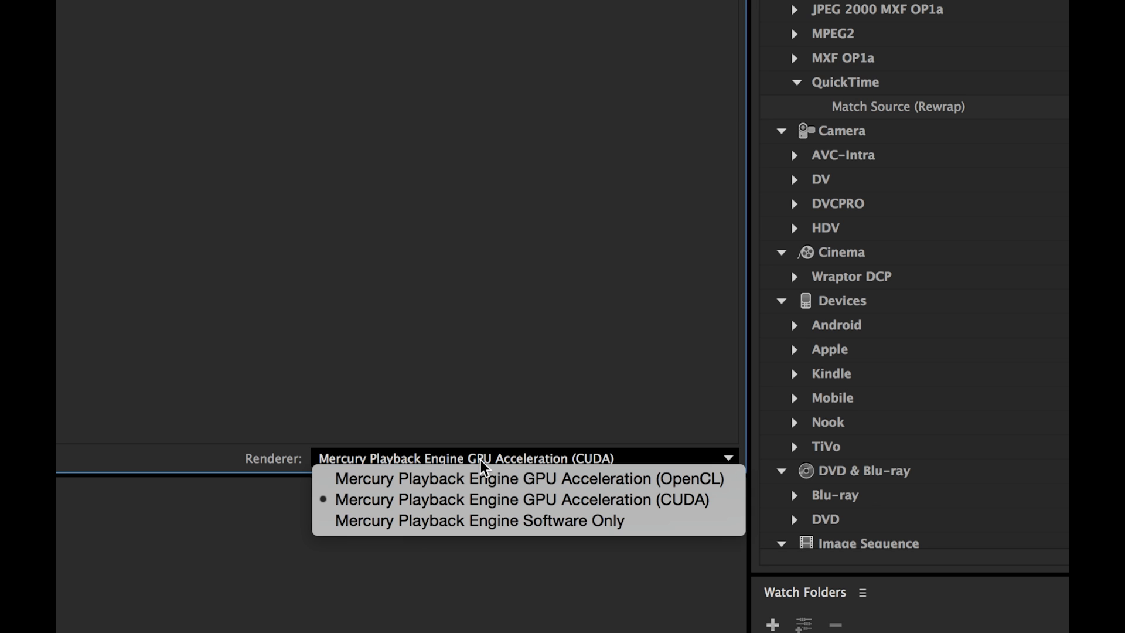
click(490, 500)
click(462, 461)
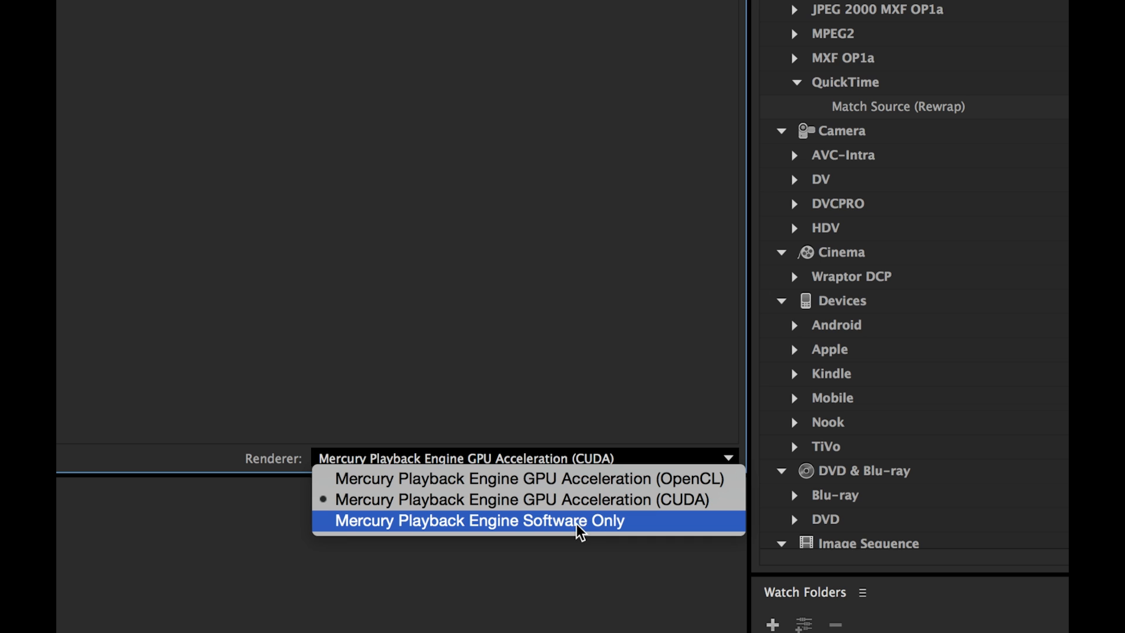
click(615, 501)
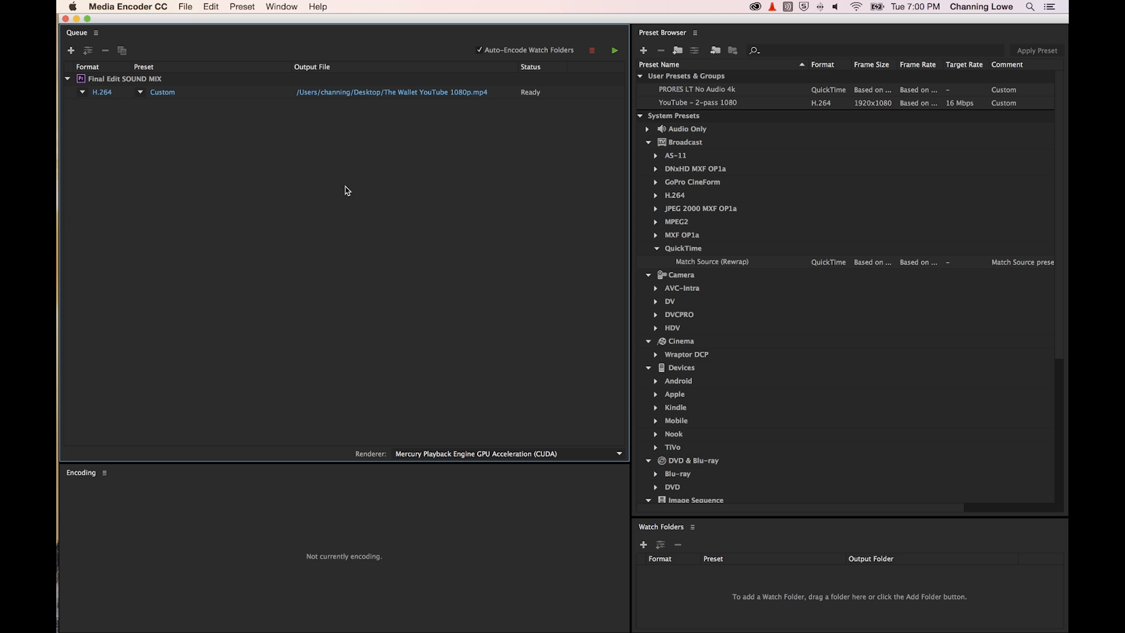
- Examine the queued item's export settings, available formats and presets, and output file location without changing them
mouse_move(164, 98)
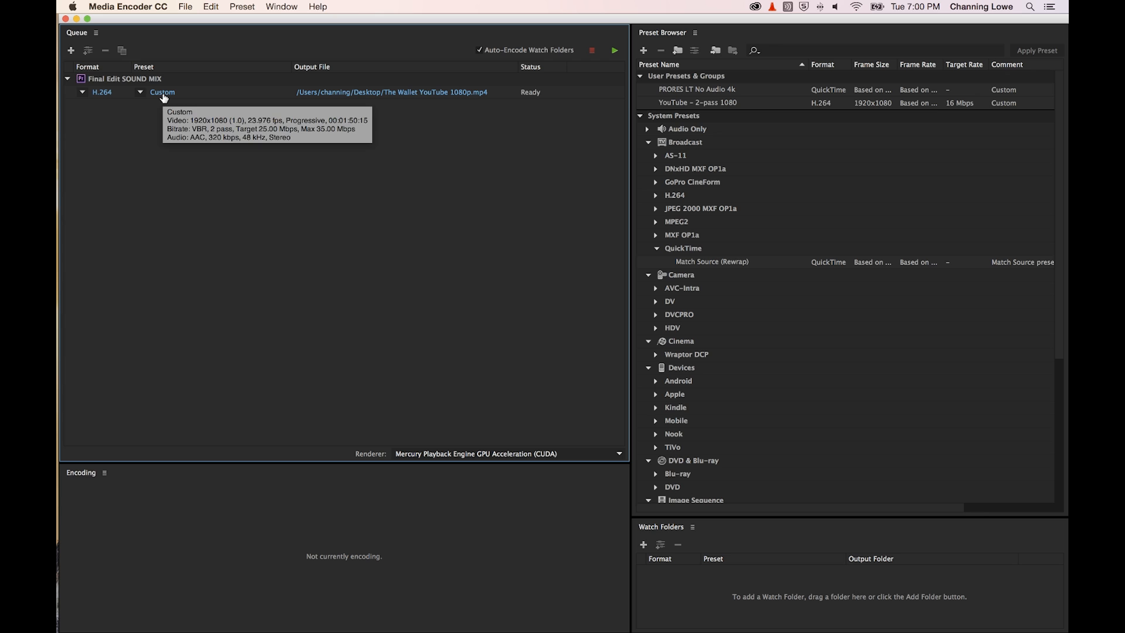
click(102, 92)
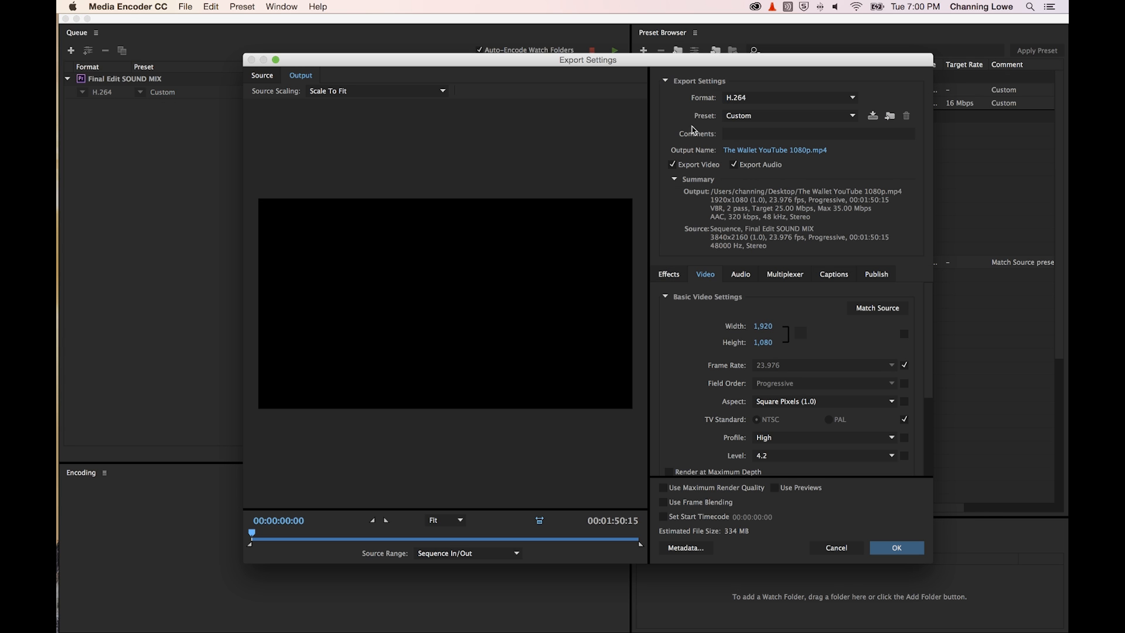
click(750, 98)
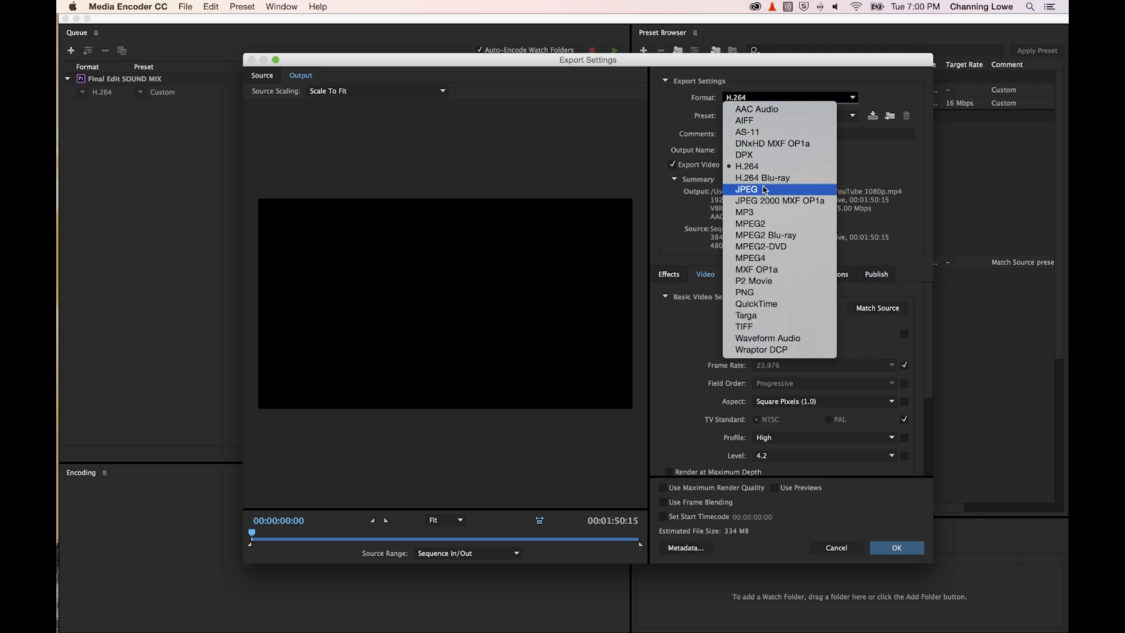
click(643, 141)
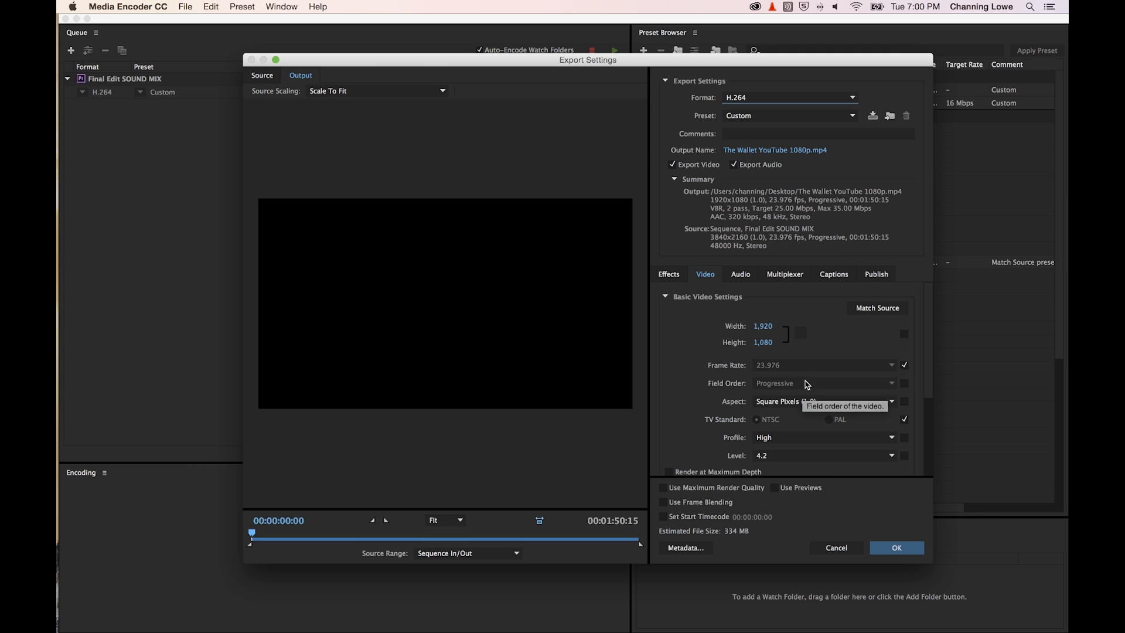
click(864, 549)
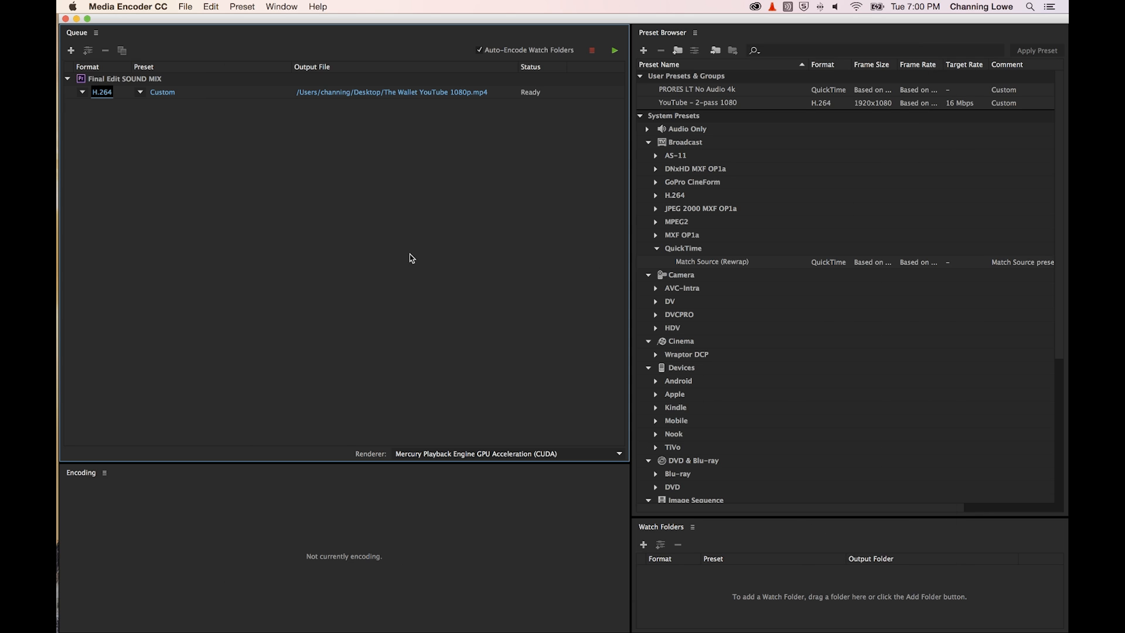
click(164, 92)
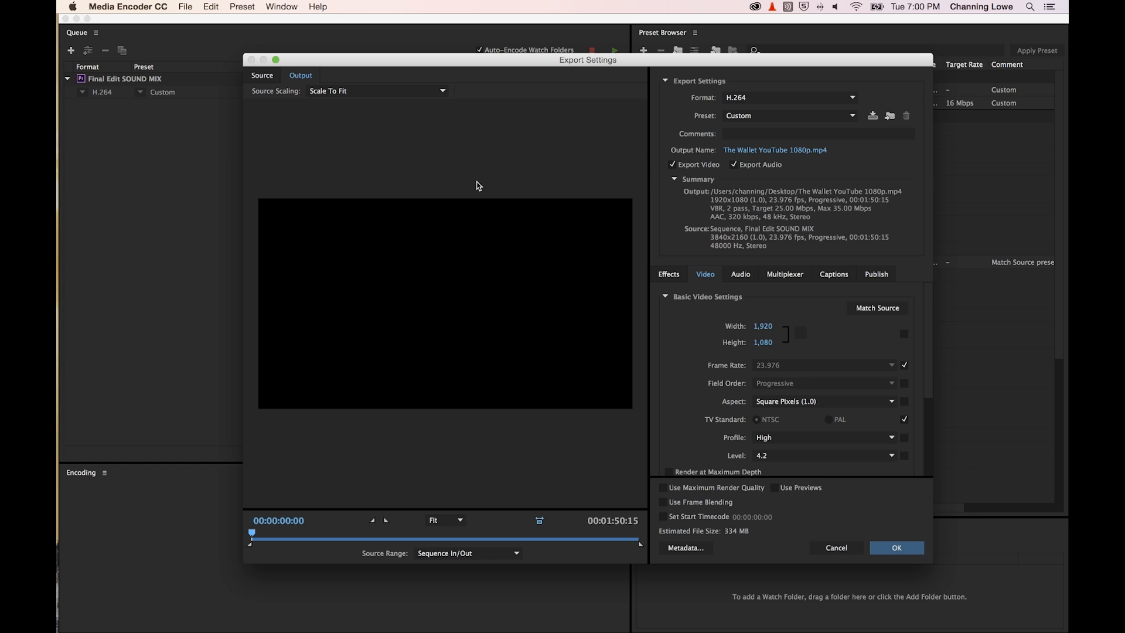
key(Escape)
click(83, 92)
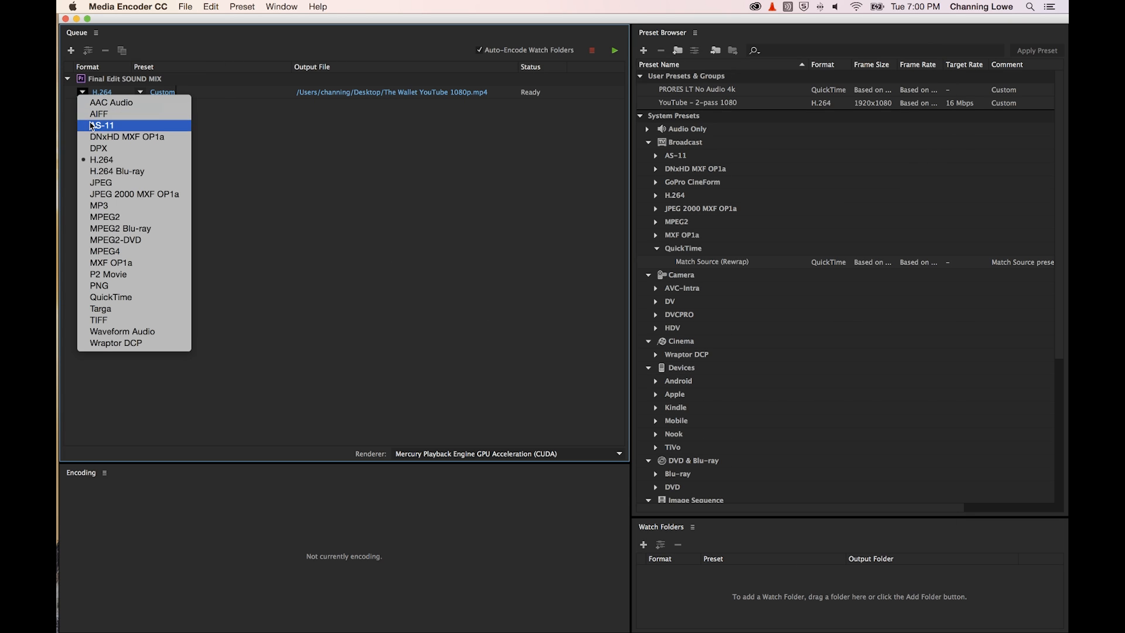
click(140, 92)
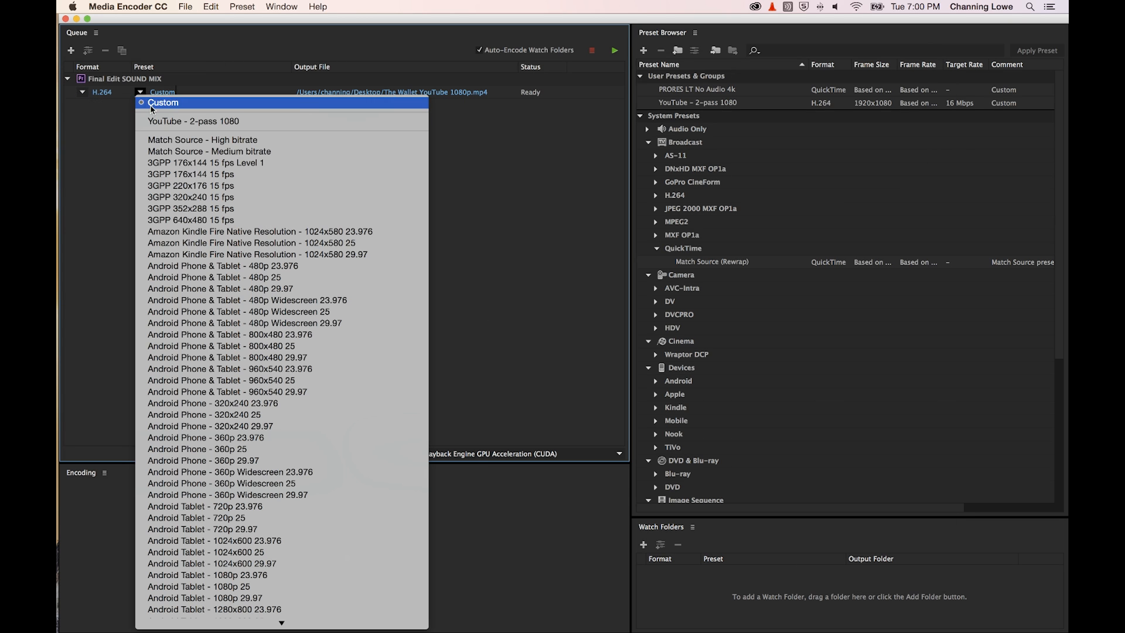
click(542, 366)
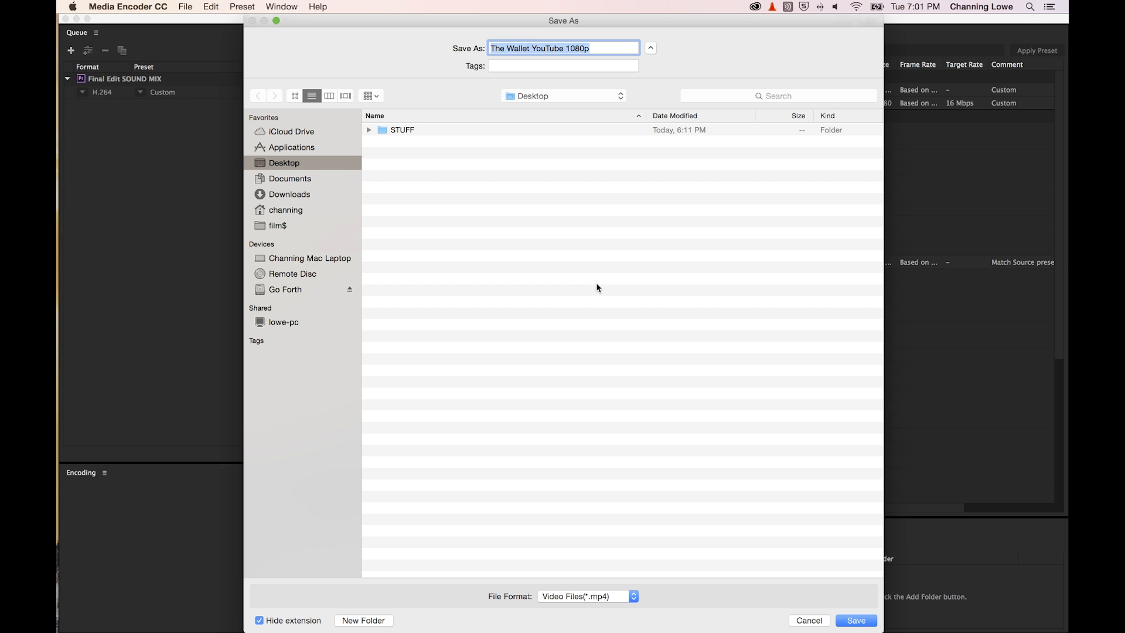
key(Escape)
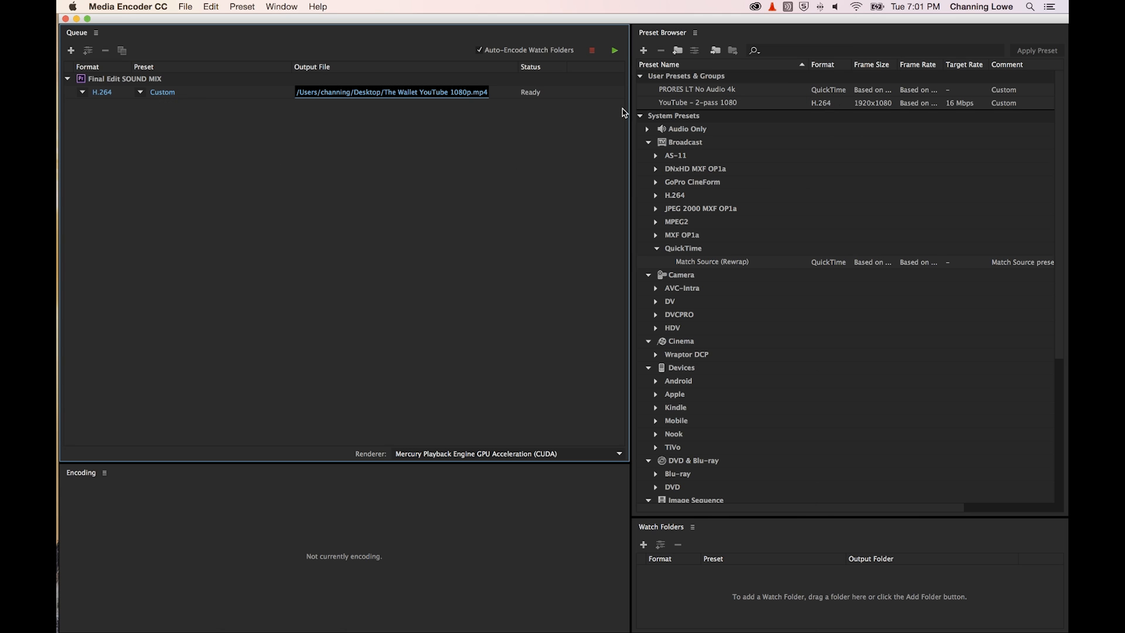
- Start encoding the Media Encoder queue and switch to Premiere Pro
click(616, 51)
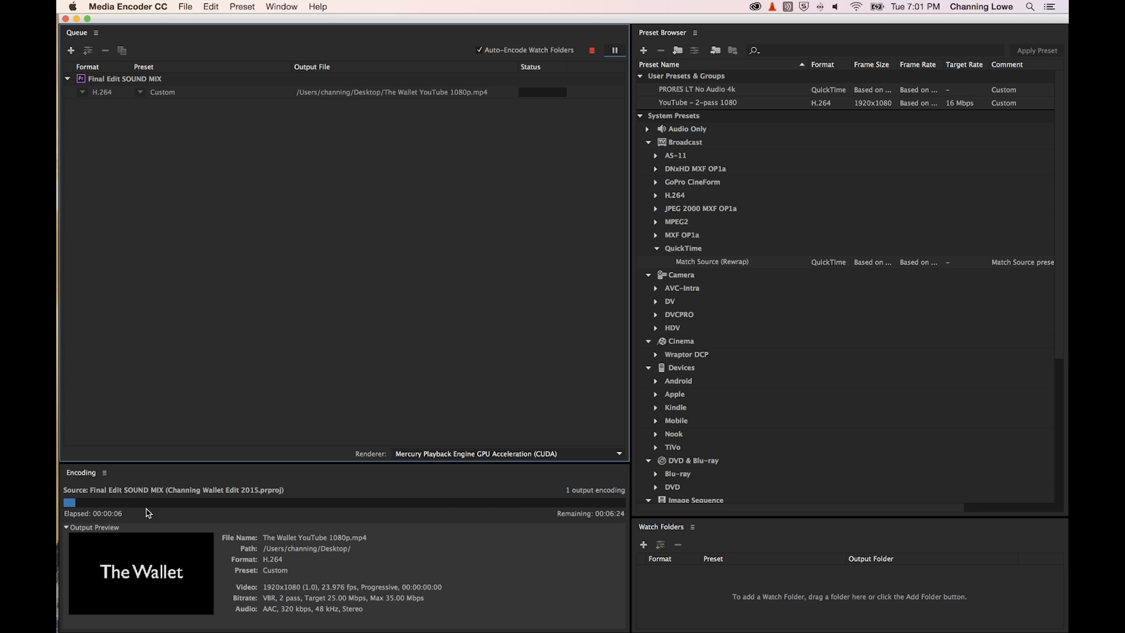
key(super+Tab)
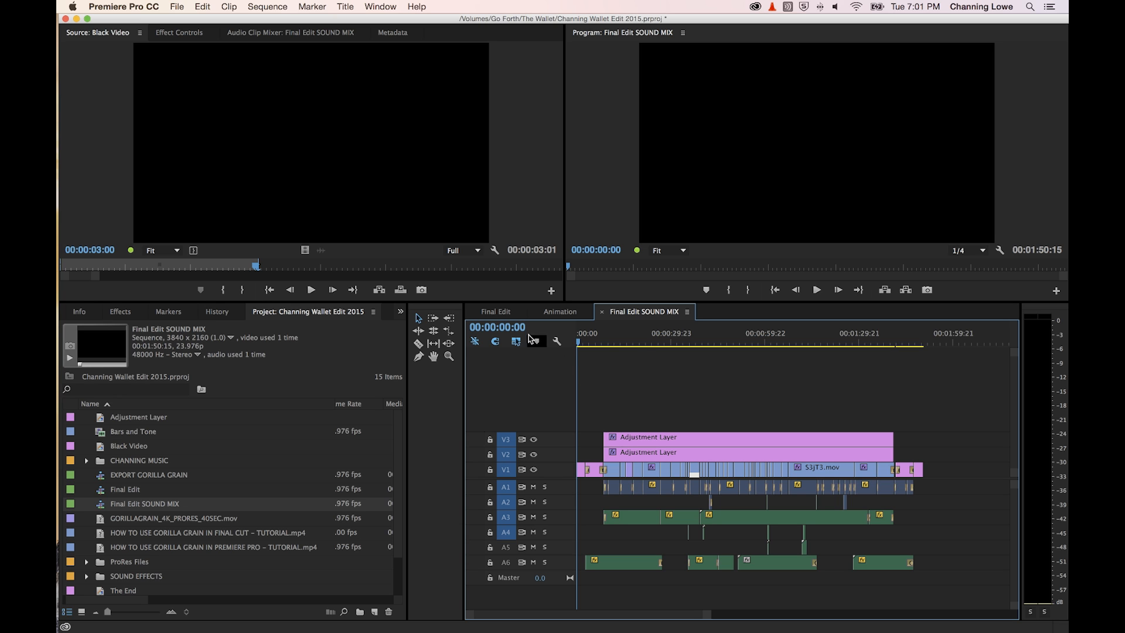
- Look over the Final Edit timeline, and open the Animation sequence with the playhead at its start
click(505, 315)
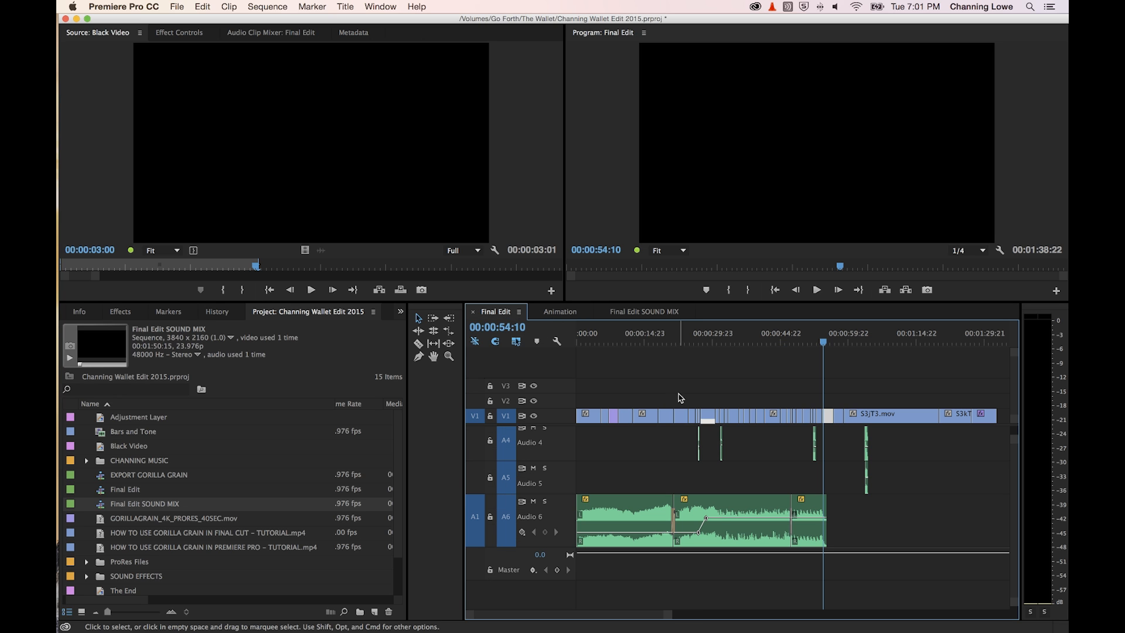
drag(661, 341, 696, 342)
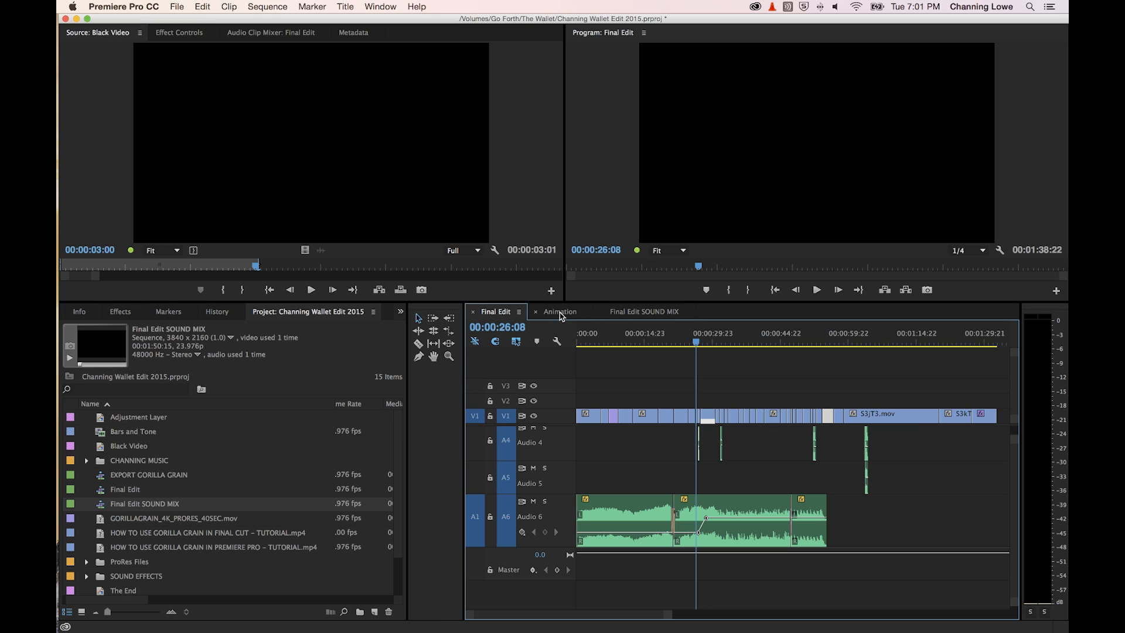
click(560, 312)
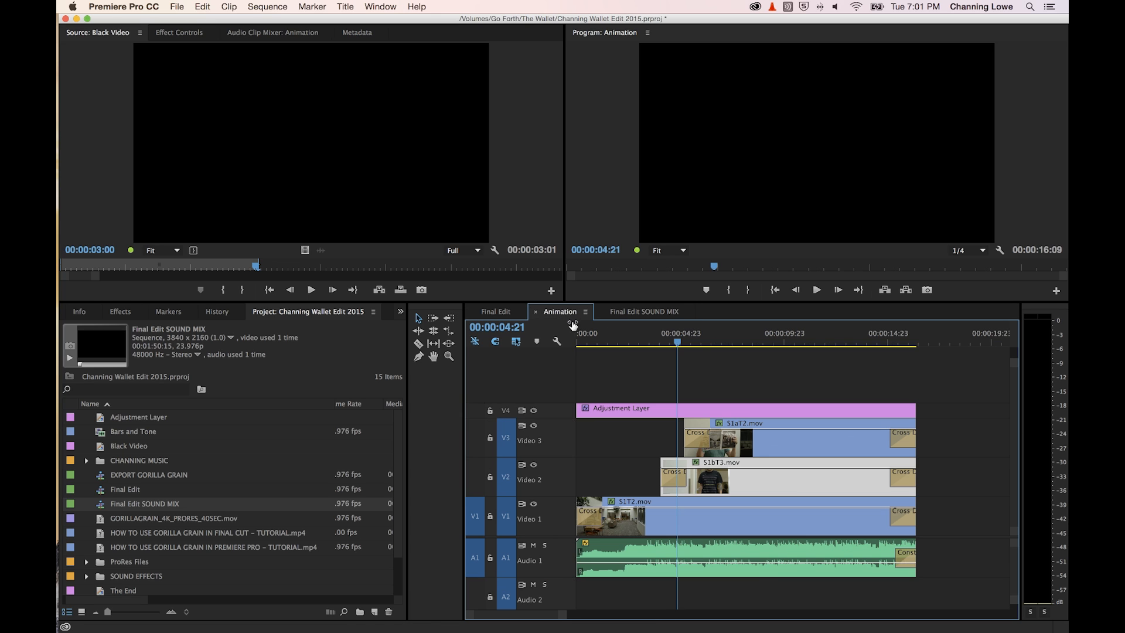
drag(627, 339, 566, 350)
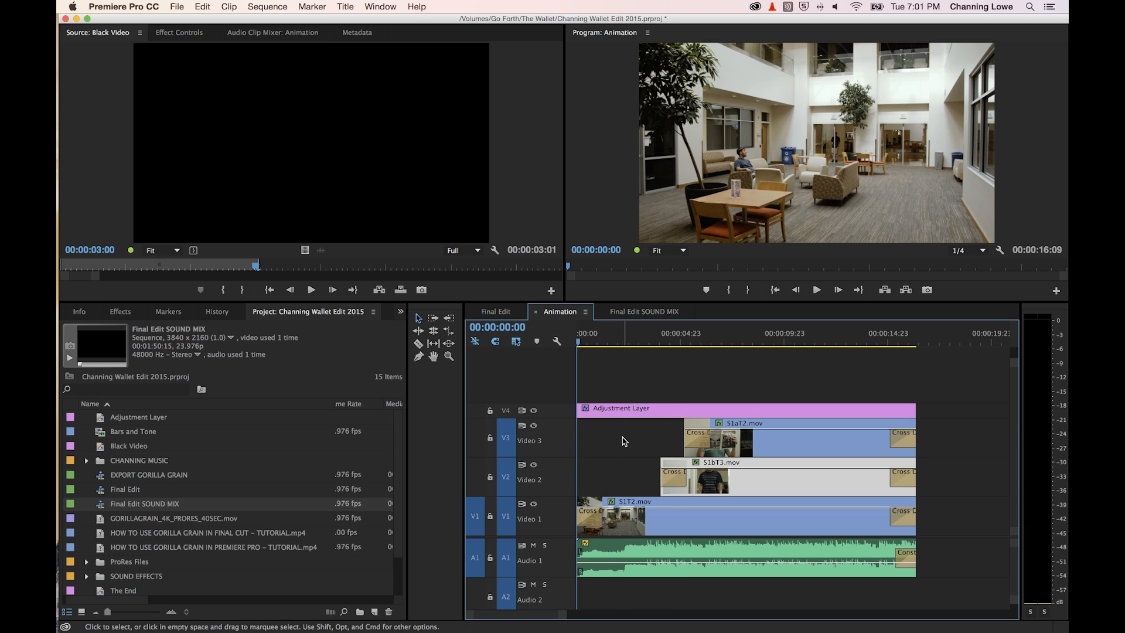
- Open the export settings for the Animation sequence and apply the YouTube 1080p HD preset
key(super+m)
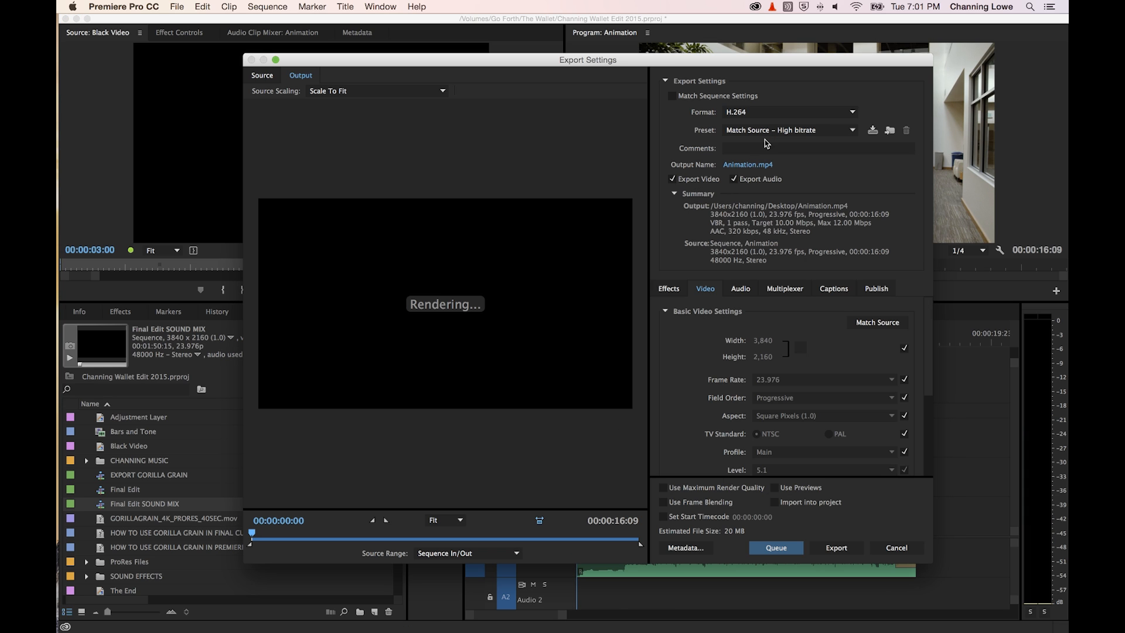
click(754, 131)
scroll(779, 433, down, 5)
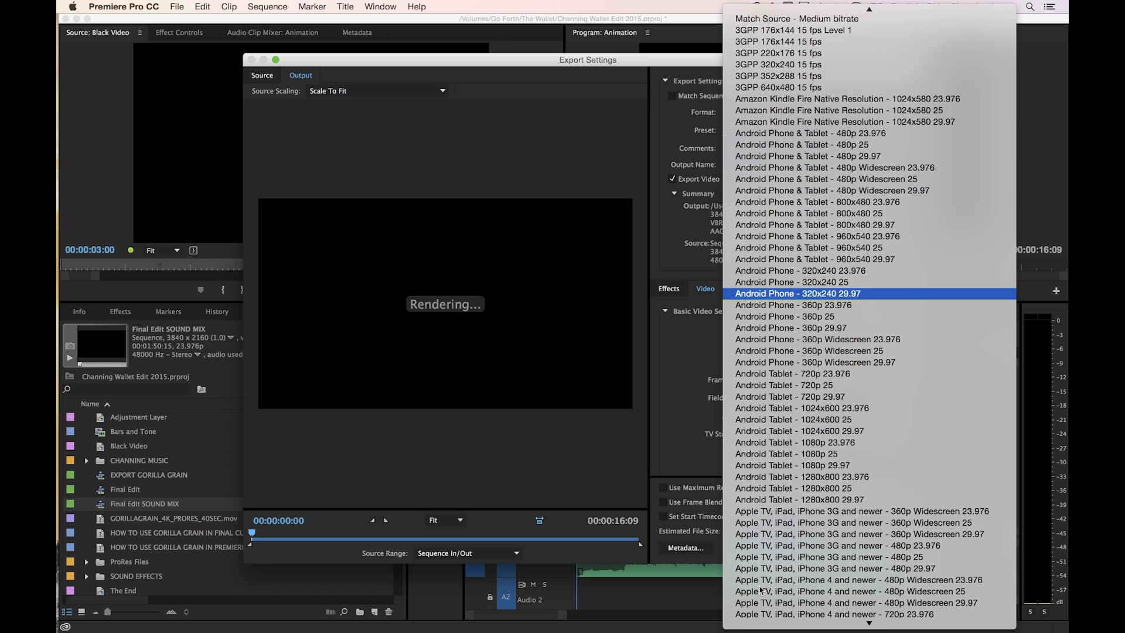
scroll(756, 588, down, 5)
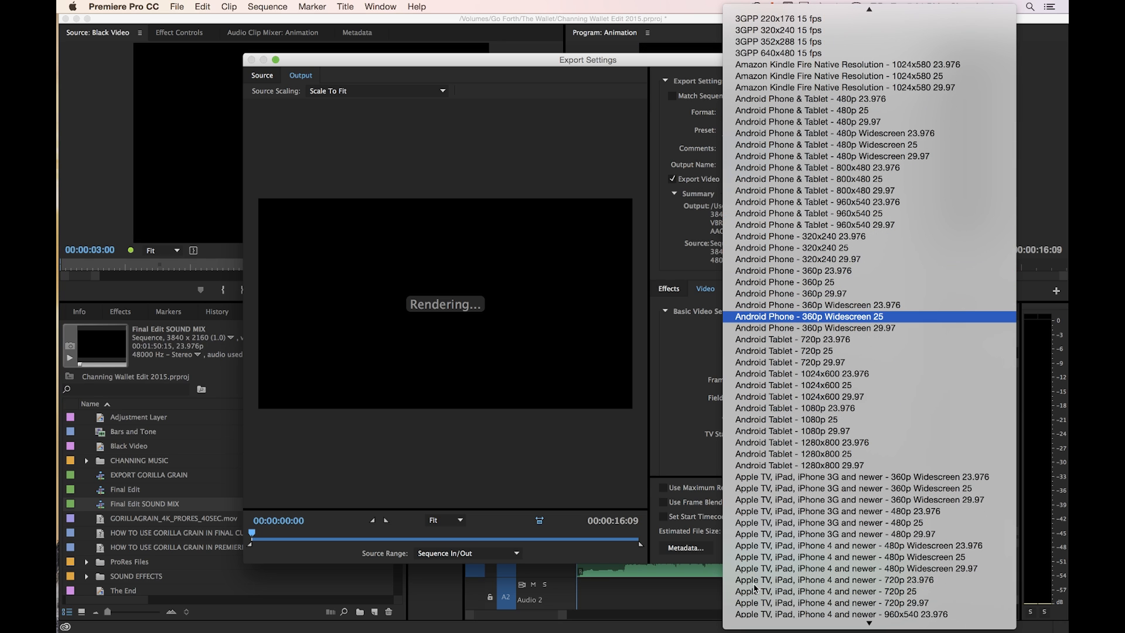
scroll(755, 587, down, 10)
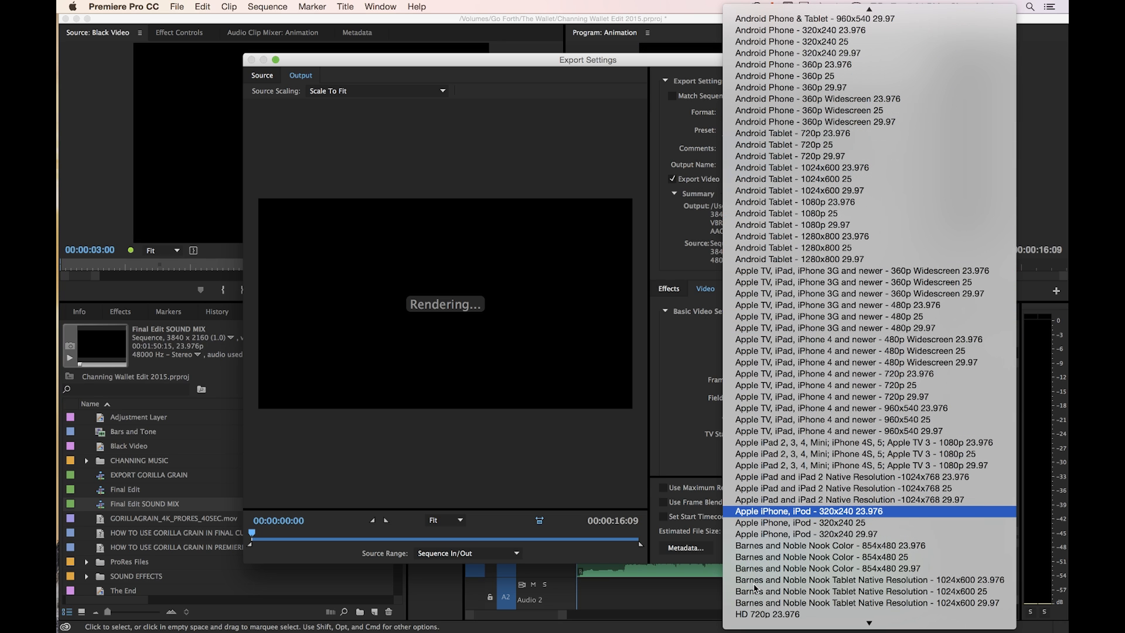
scroll(756, 588, down, 5)
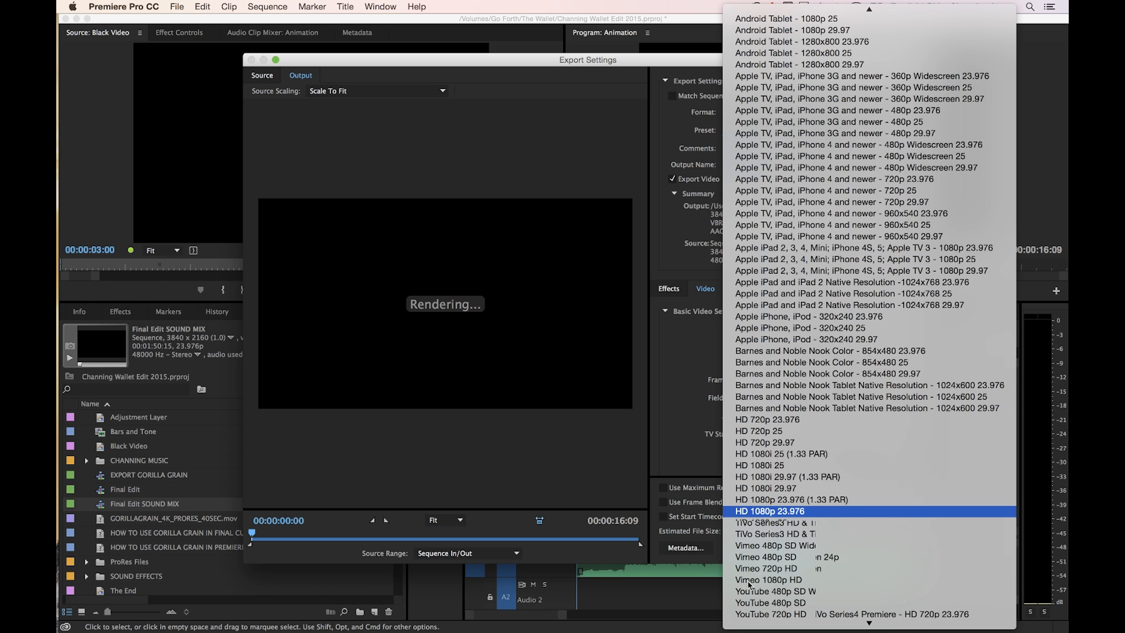
scroll(750, 584, down, 1)
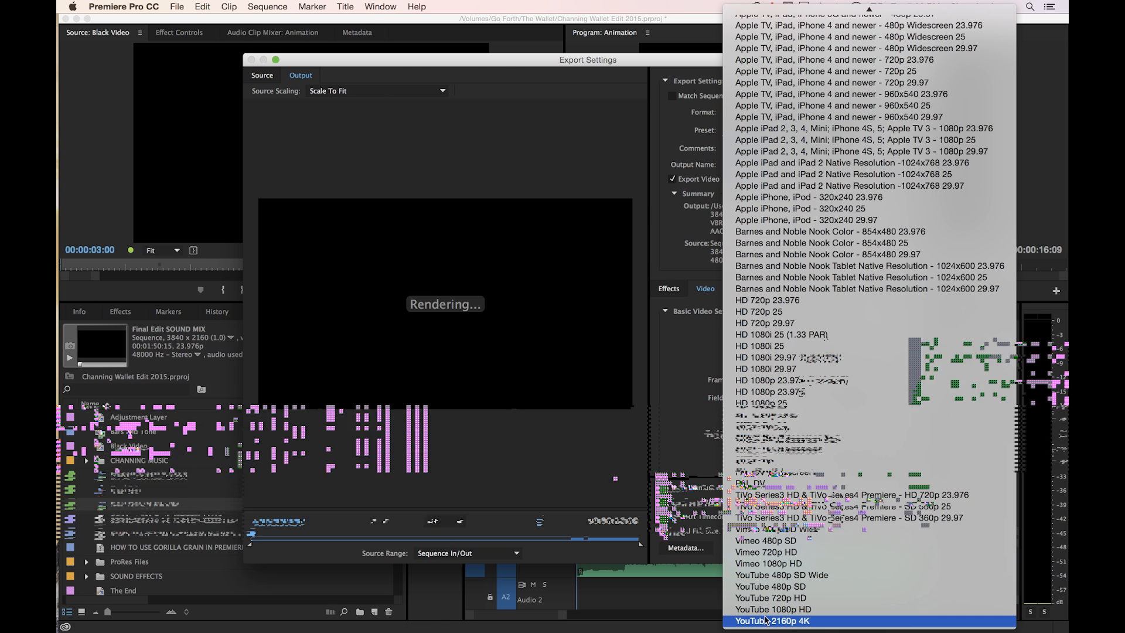
click(769, 609)
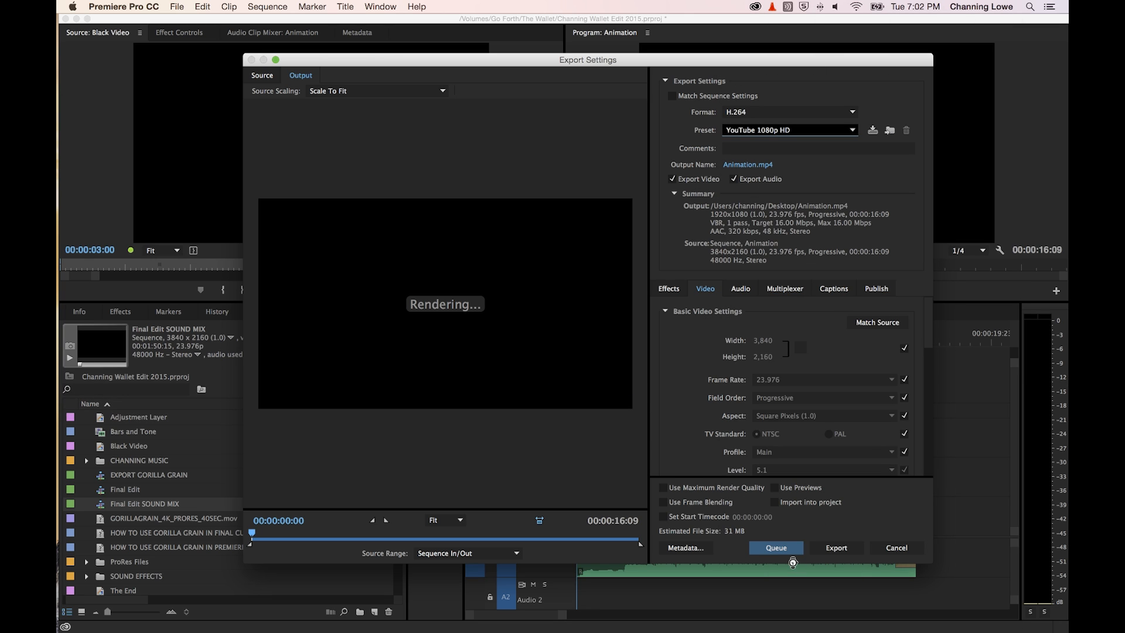
- Send the Animation export to the queue and switch to Media Encoder to check the encoding progress
click(787, 551)
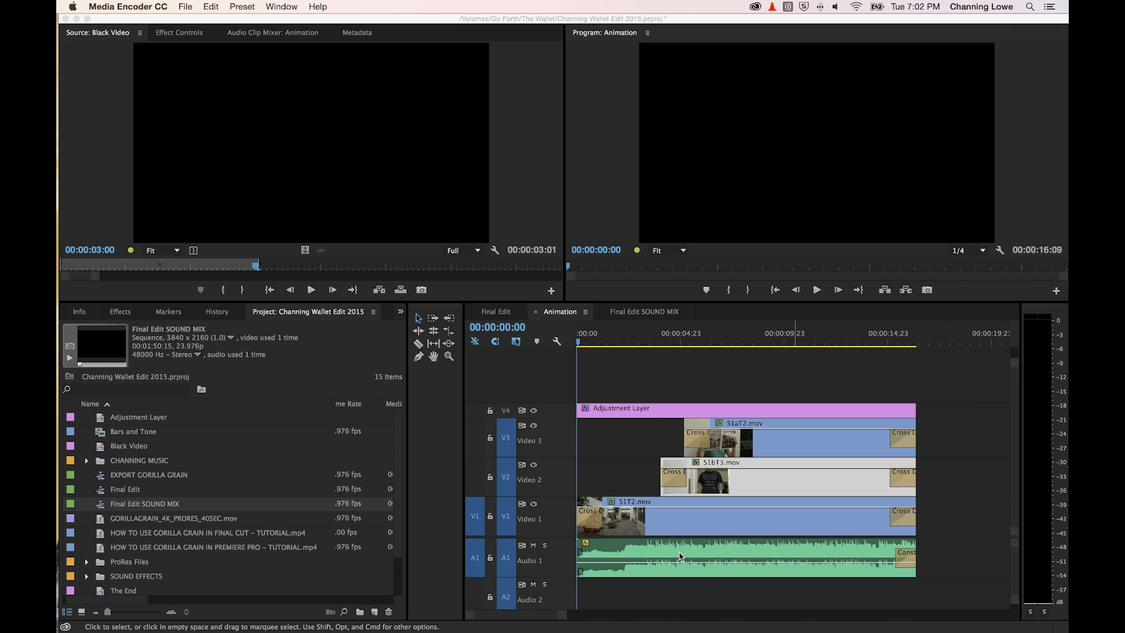
key(super+Tab)
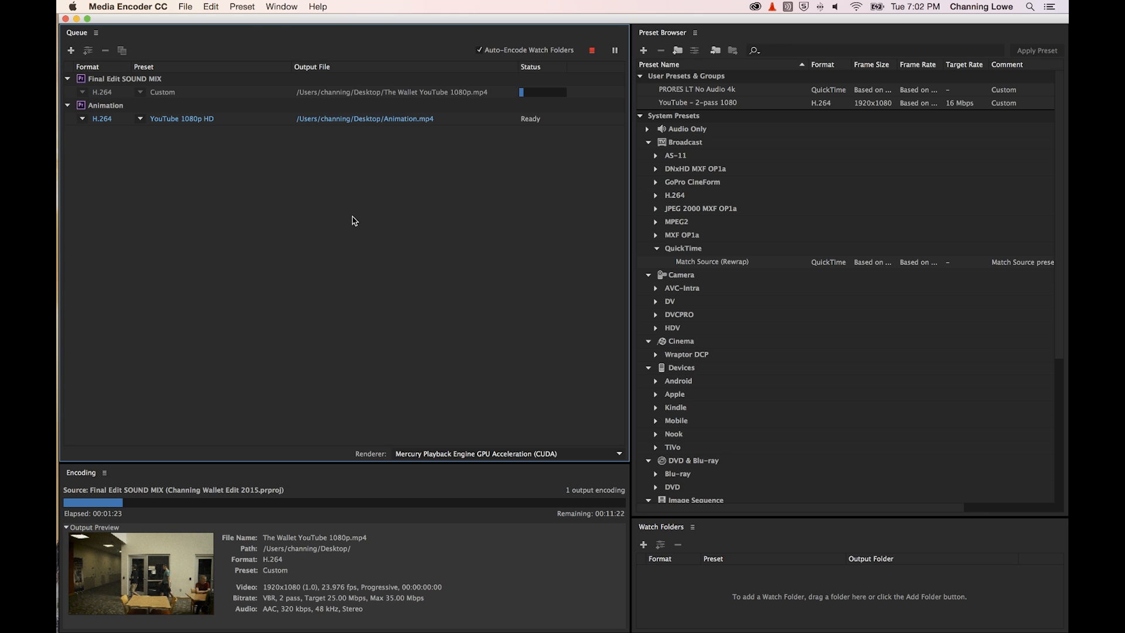
key(super+Tab)
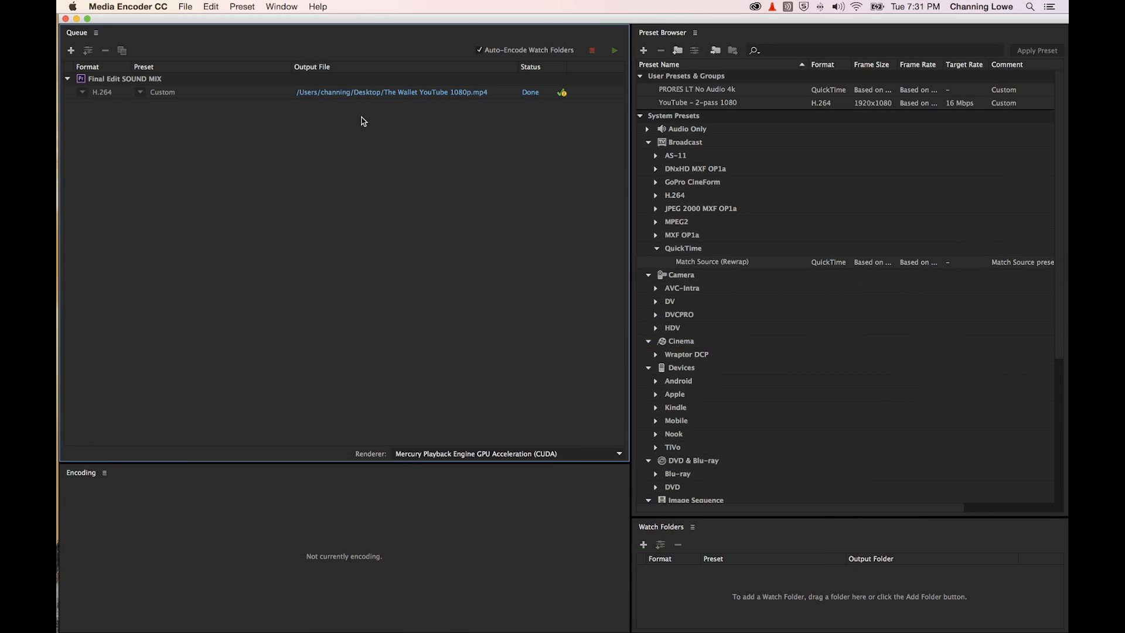
- Switch to Premiere Pro and quit it, saving the changes to the Wallet project
key(super+Tab)
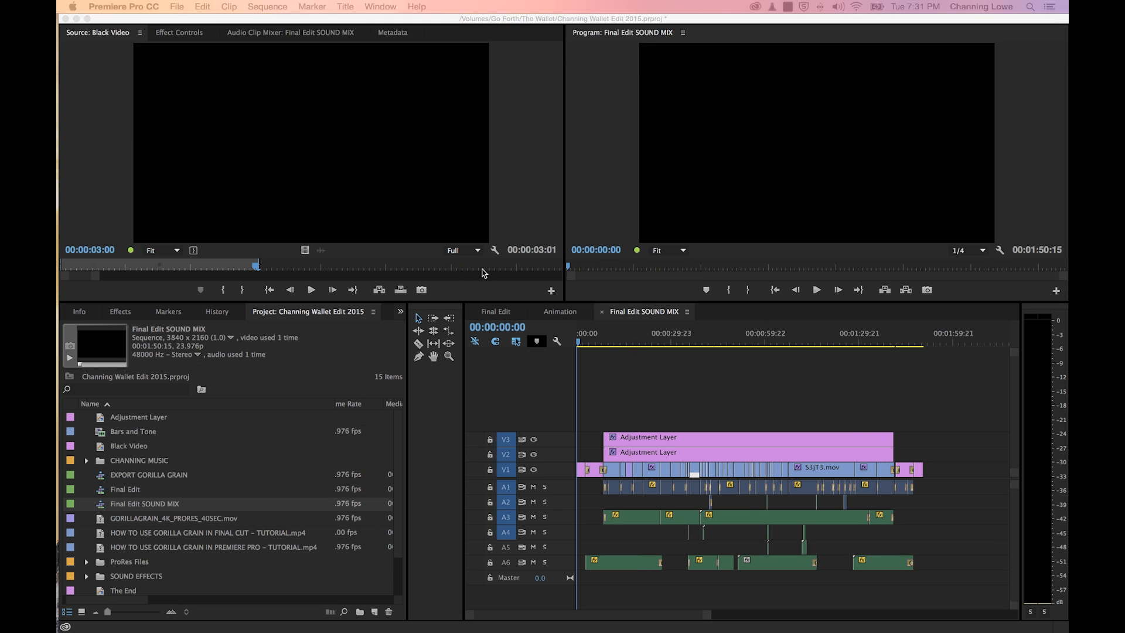
key(super+q)
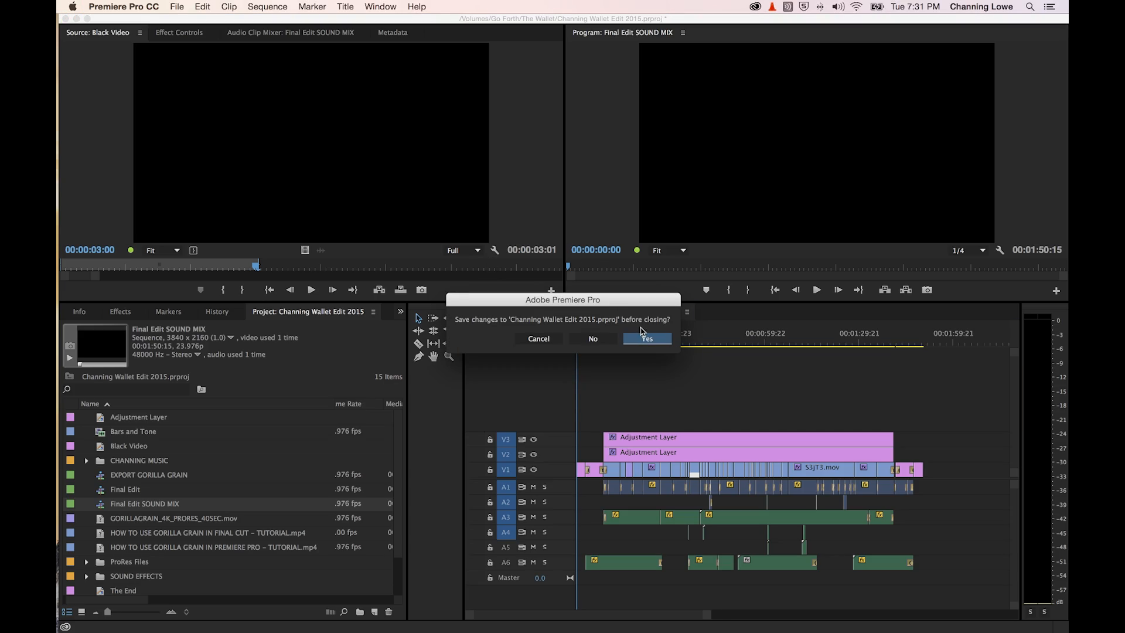
click(643, 340)
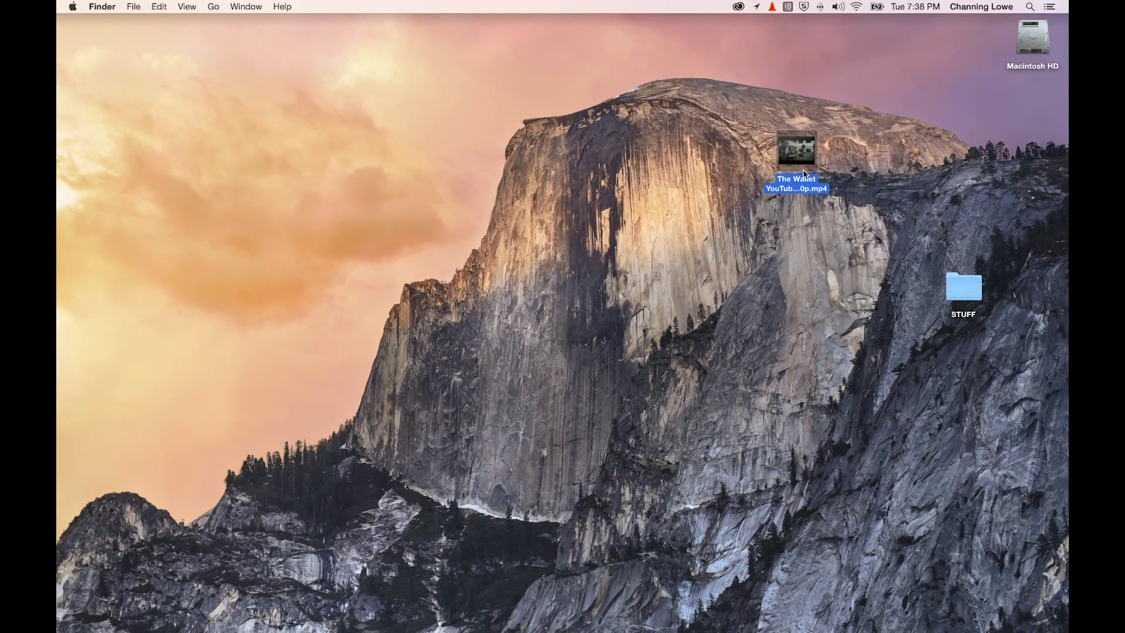
- Move The Wallet YouTube 1080p.mp4 toward the middle of the desktop and inspect its file size and details in its info window
drag(804, 173, 574, 265)
drag(687, 190, 502, 302)
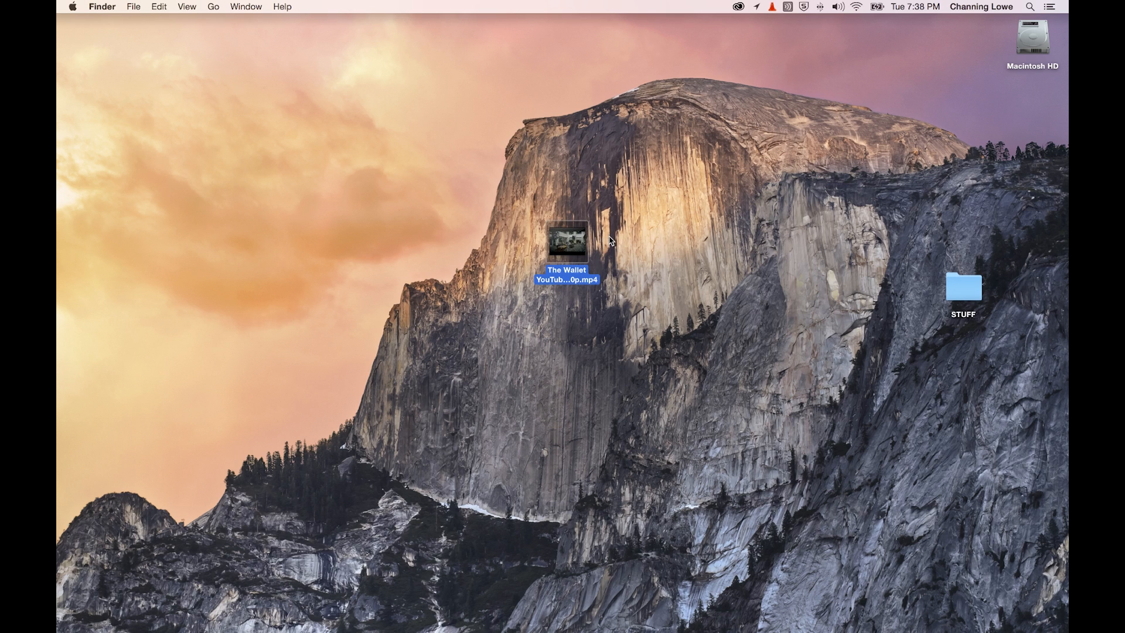
key(super+i)
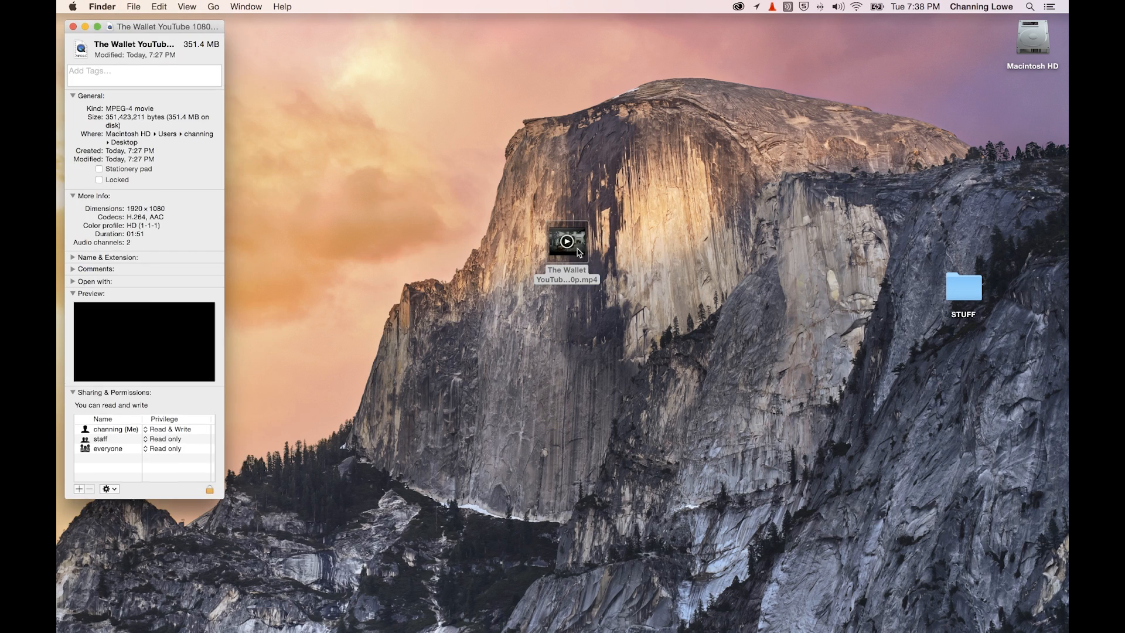
drag(185, 47, 390, 108)
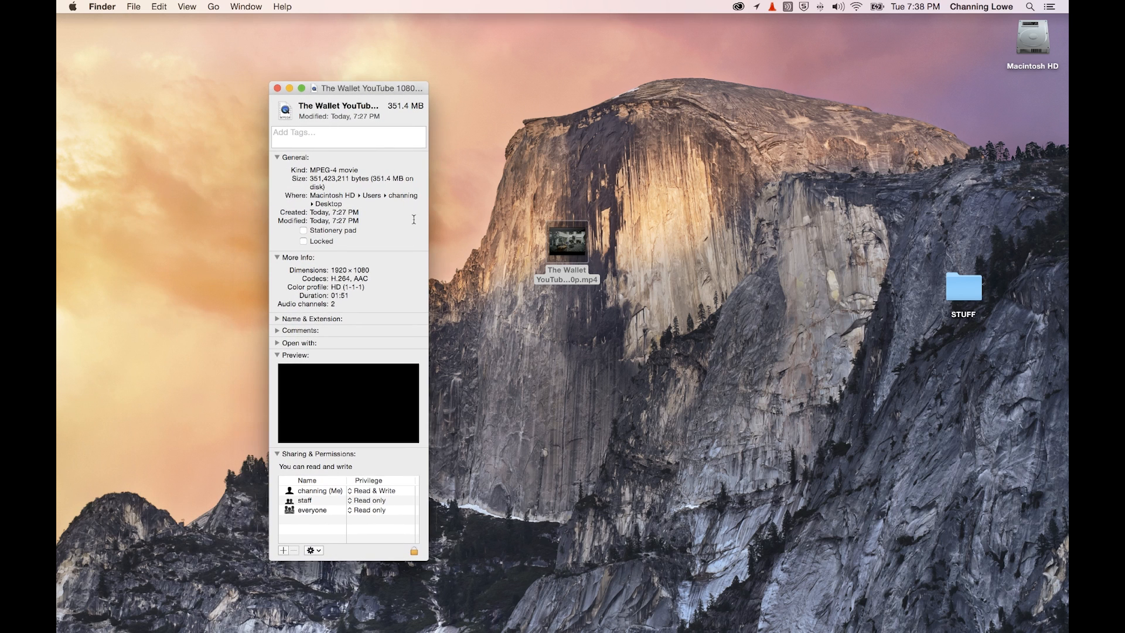
drag(329, 187, 309, 179)
click(333, 187)
click(338, 181)
drag(322, 176, 342, 180)
click(278, 88)
- Open the exported The Wallet YouTube 1080p.mp4 in VLC for playback
right_click(577, 230)
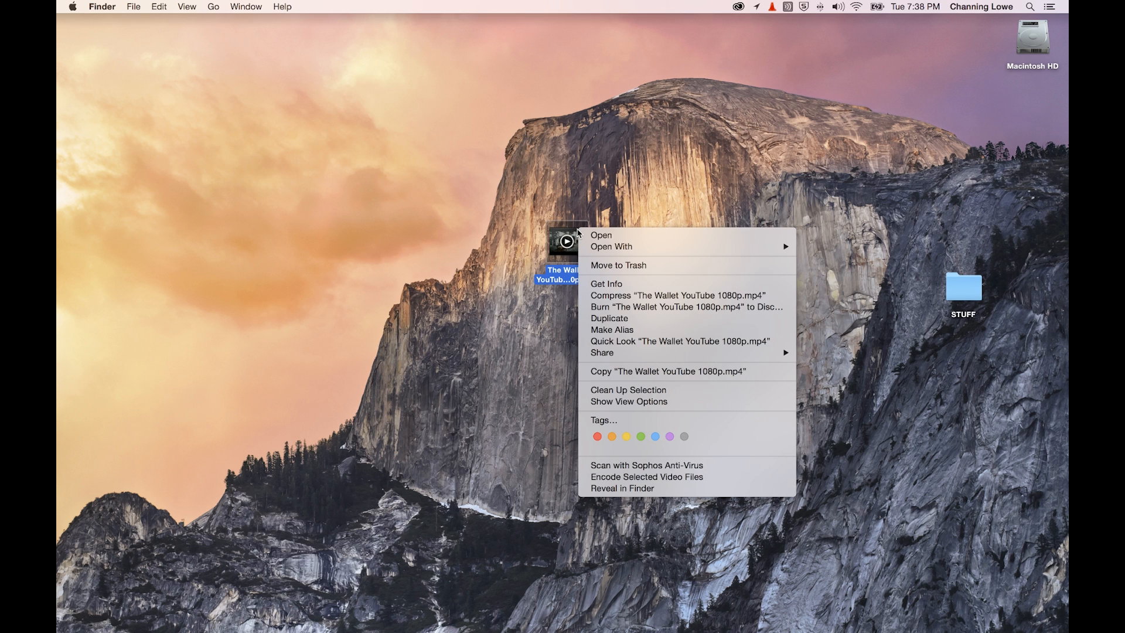
mouse_move(689, 249)
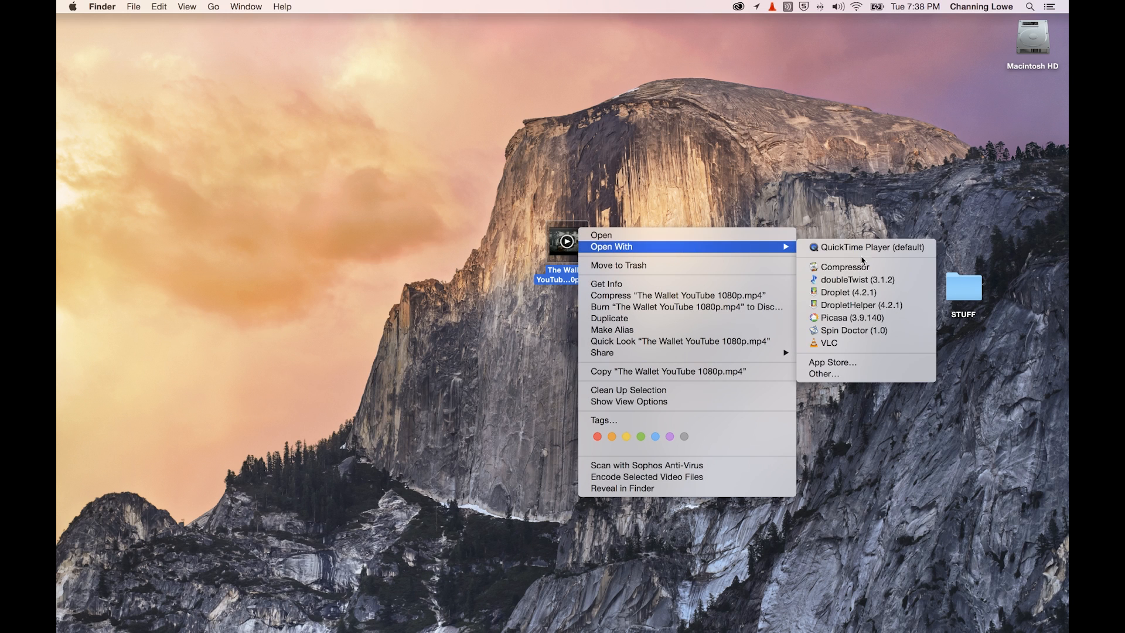
click(851, 344)
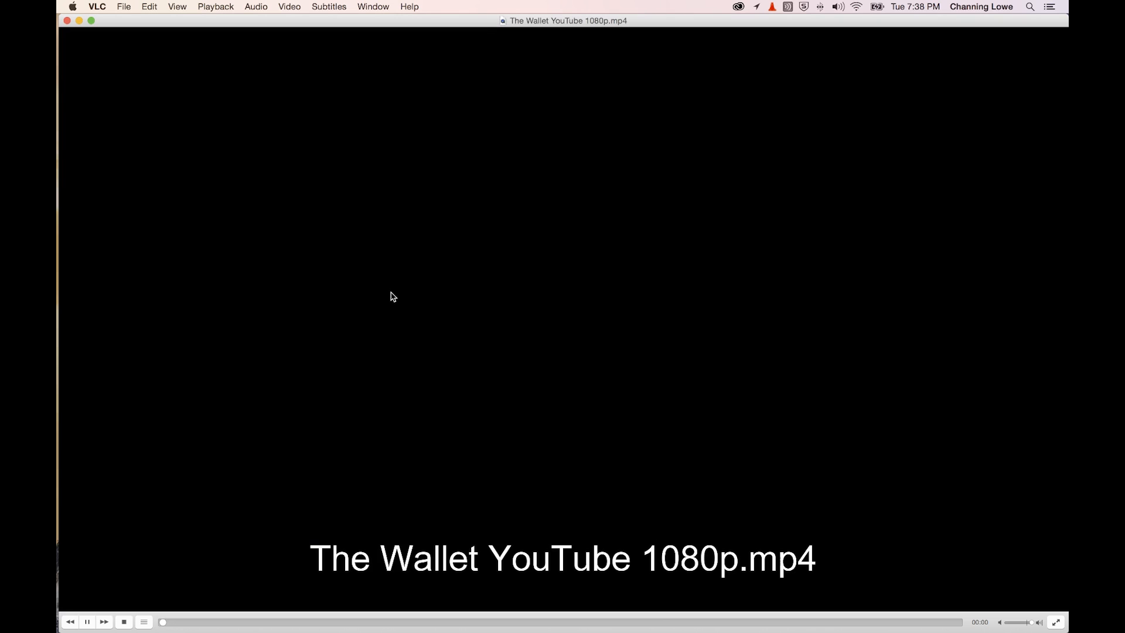